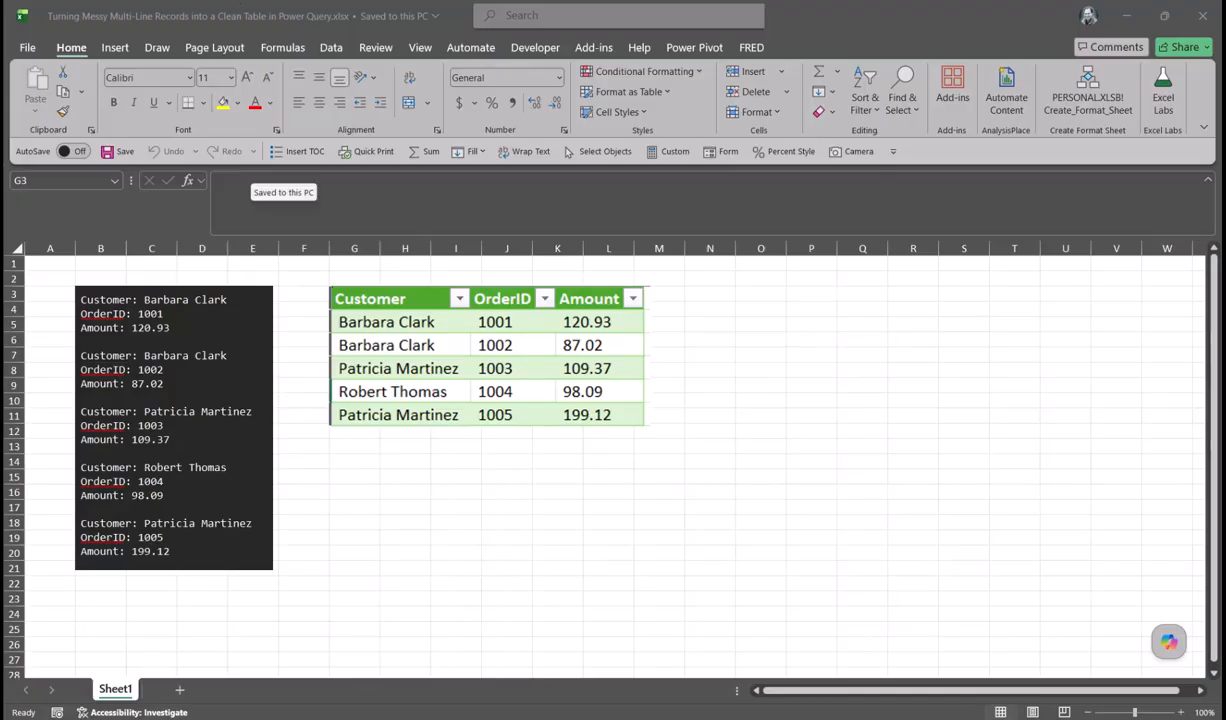
Step: Check the raw records in customer_orders.txt, close it, and import that file from Downloads into the Power Query Editor
key("alt+Tab")
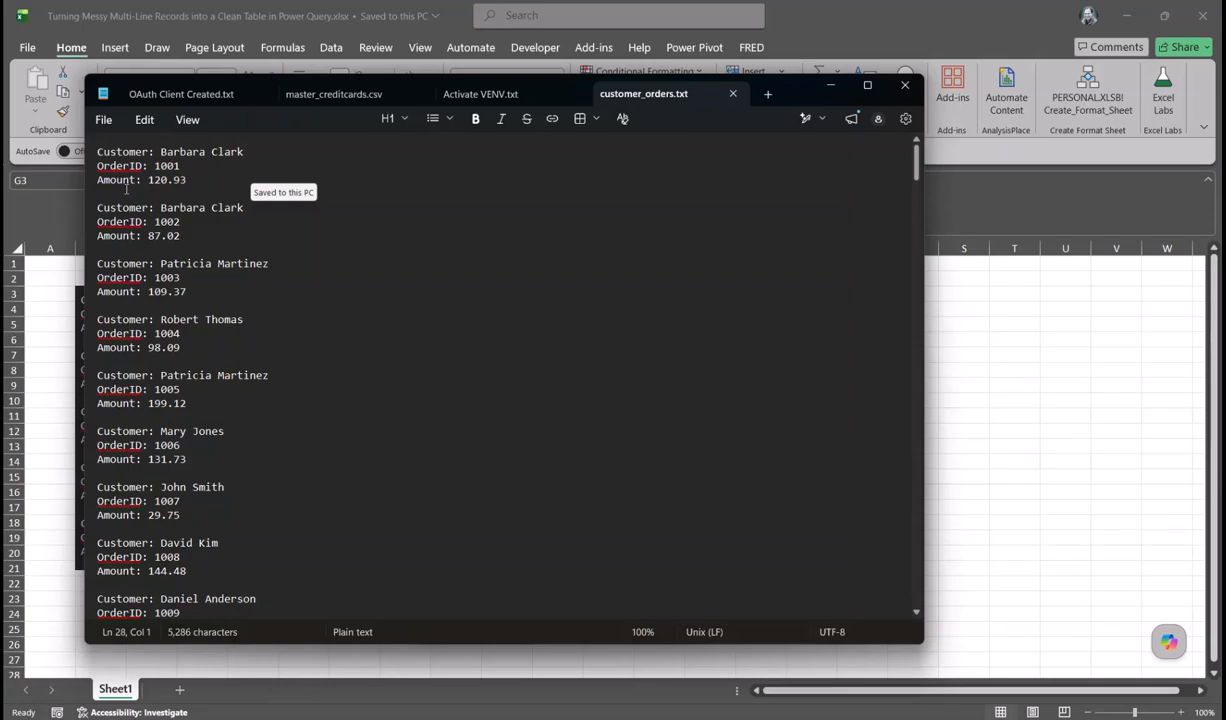
left_click(904, 87)
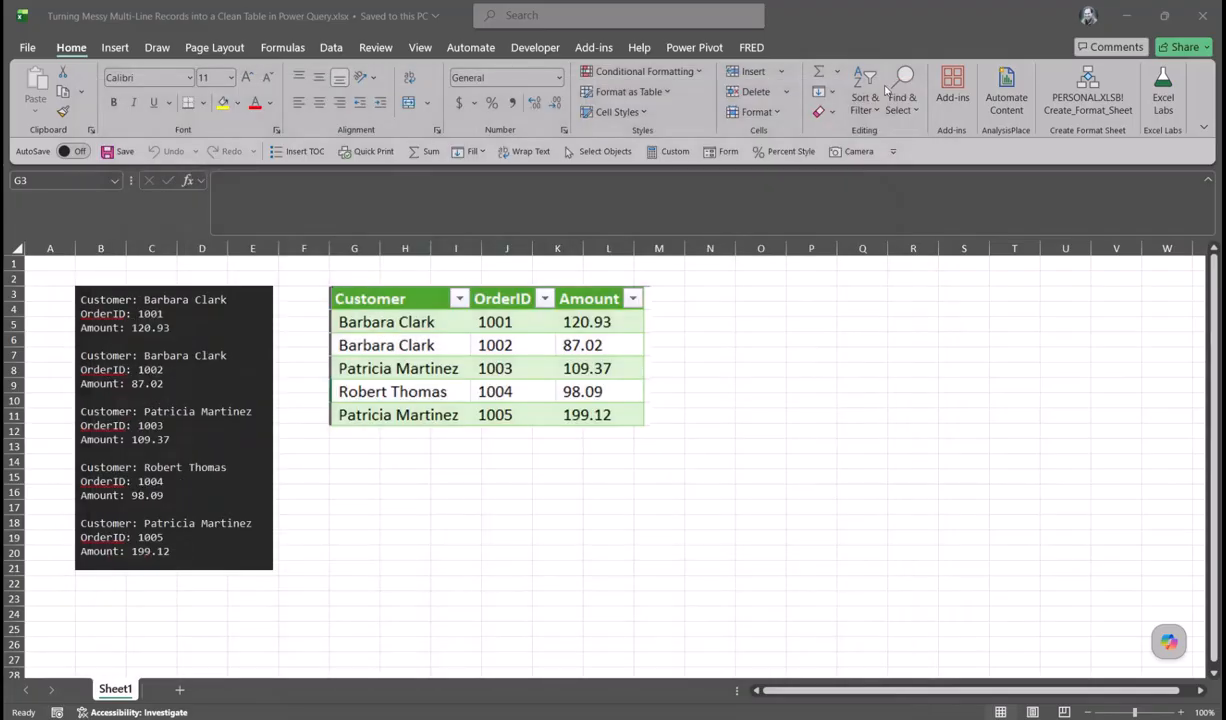
left_click(331, 47)
left_click(95, 70)
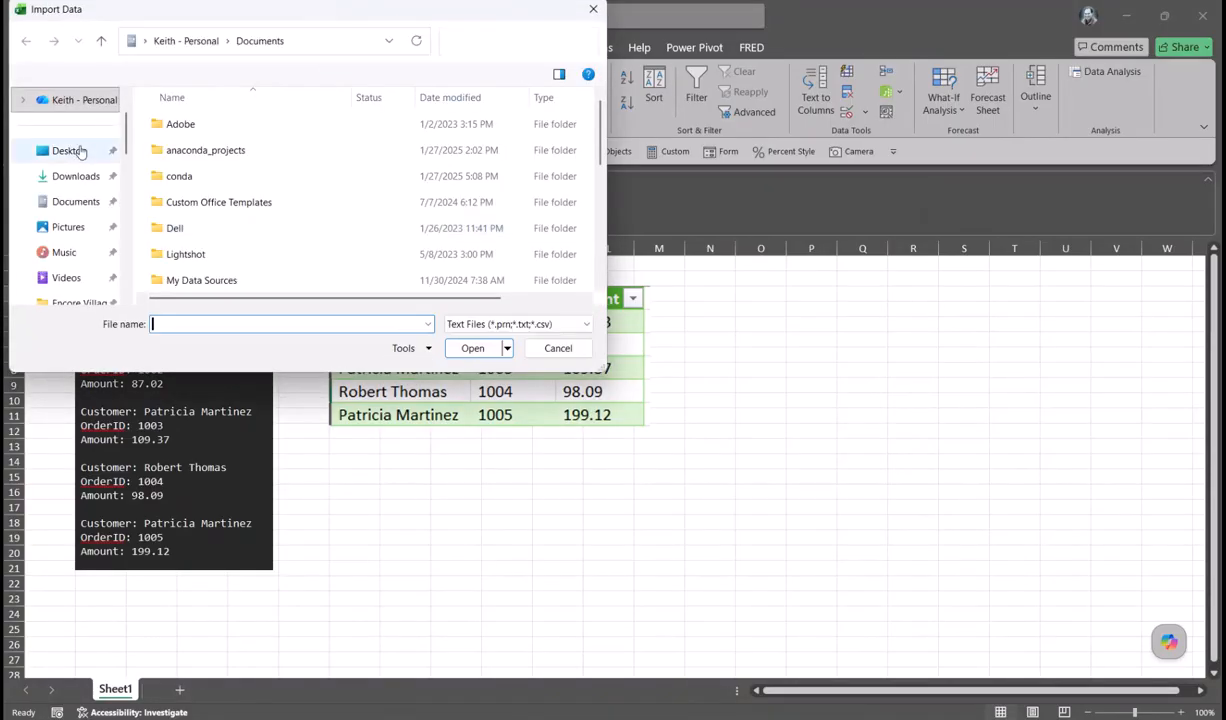
left_click(90, 176)
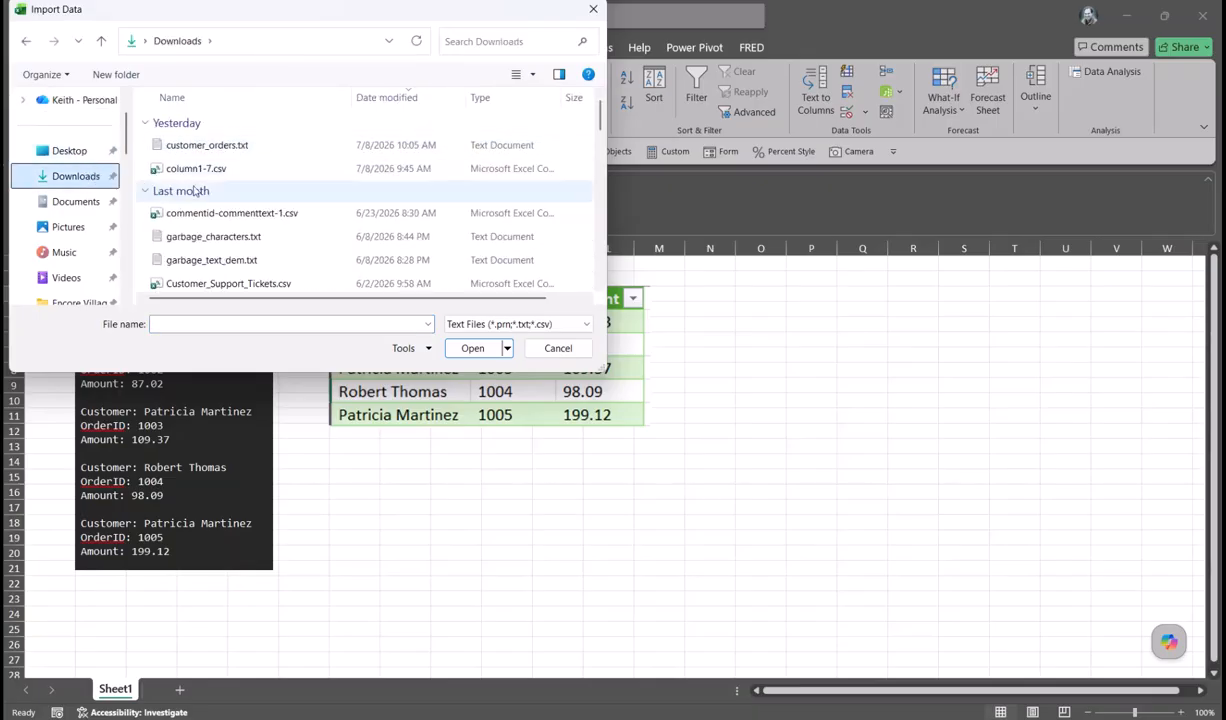
left_click(212, 146)
left_click(477, 344)
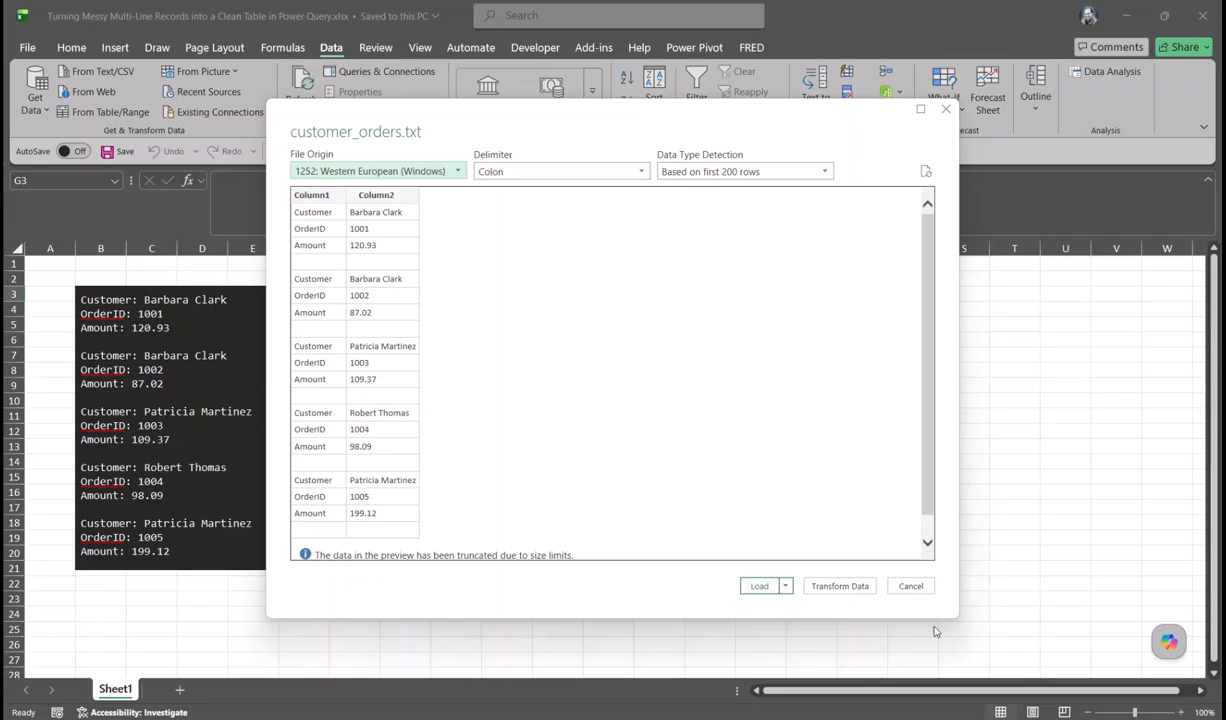
left_click(858, 589)
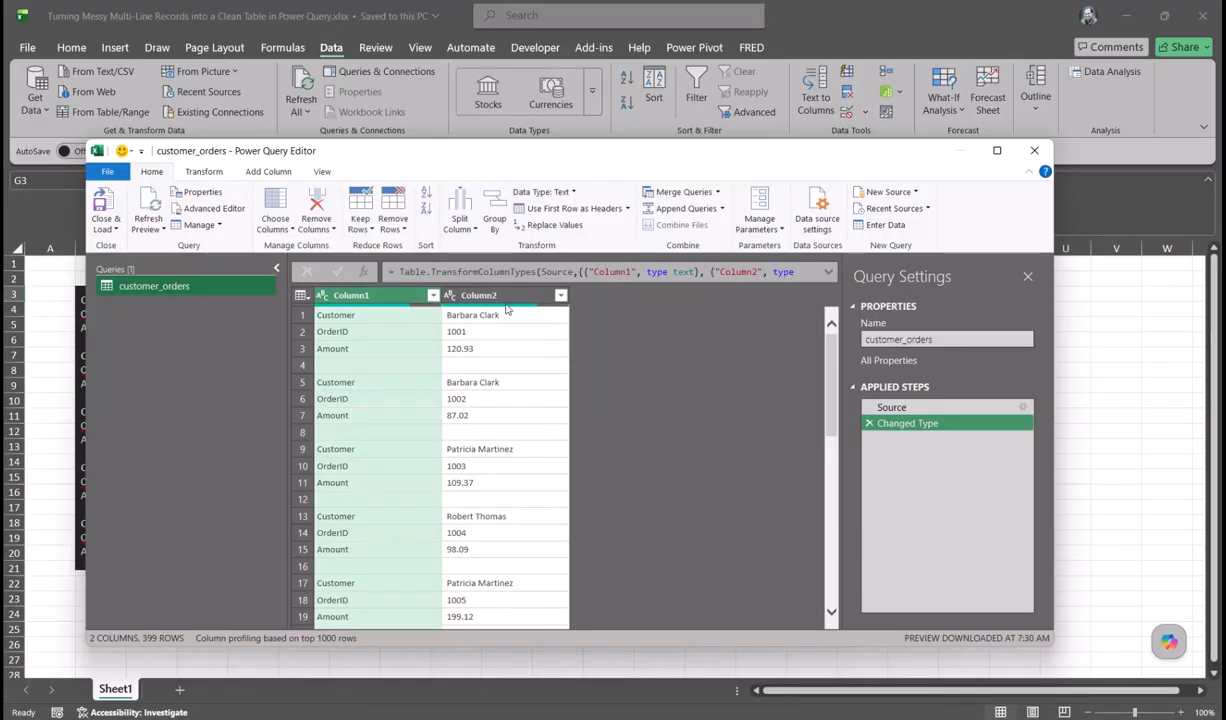
Step: Remove the blank rows between the customer order records
mouse_move(505, 308)
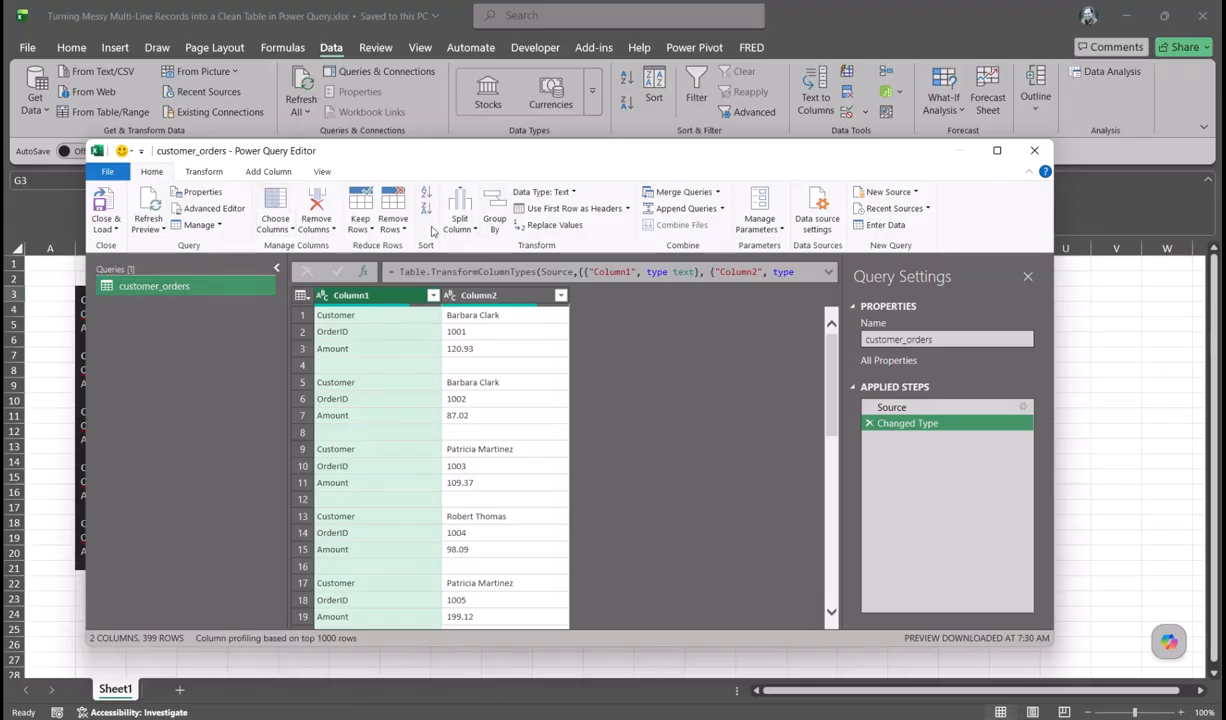
left_click(392, 222)
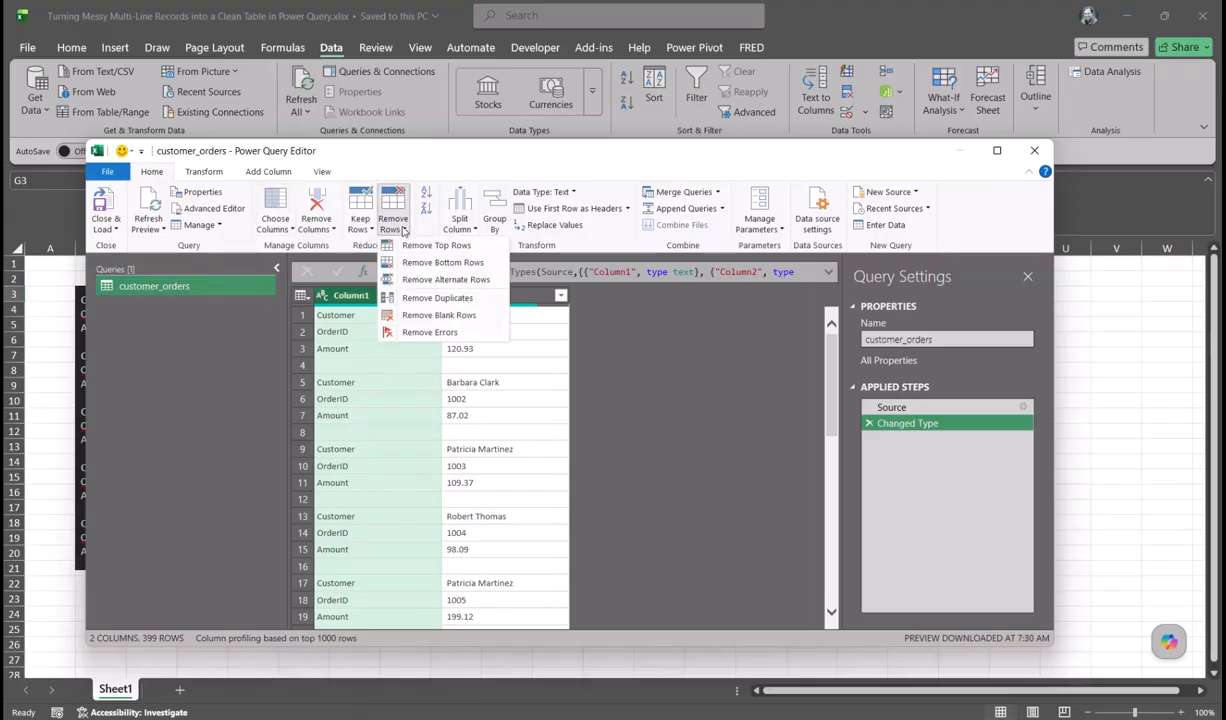
left_click(455, 316)
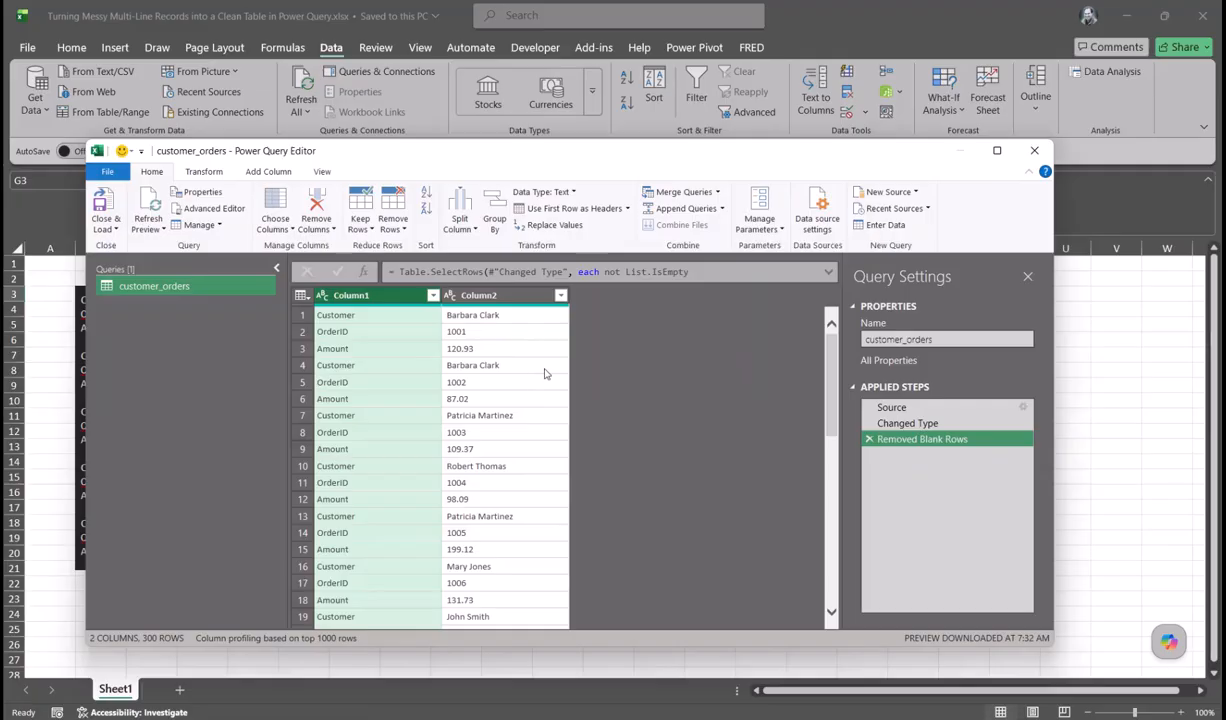
Step: Add an index column that starts from 0
left_click(268, 173)
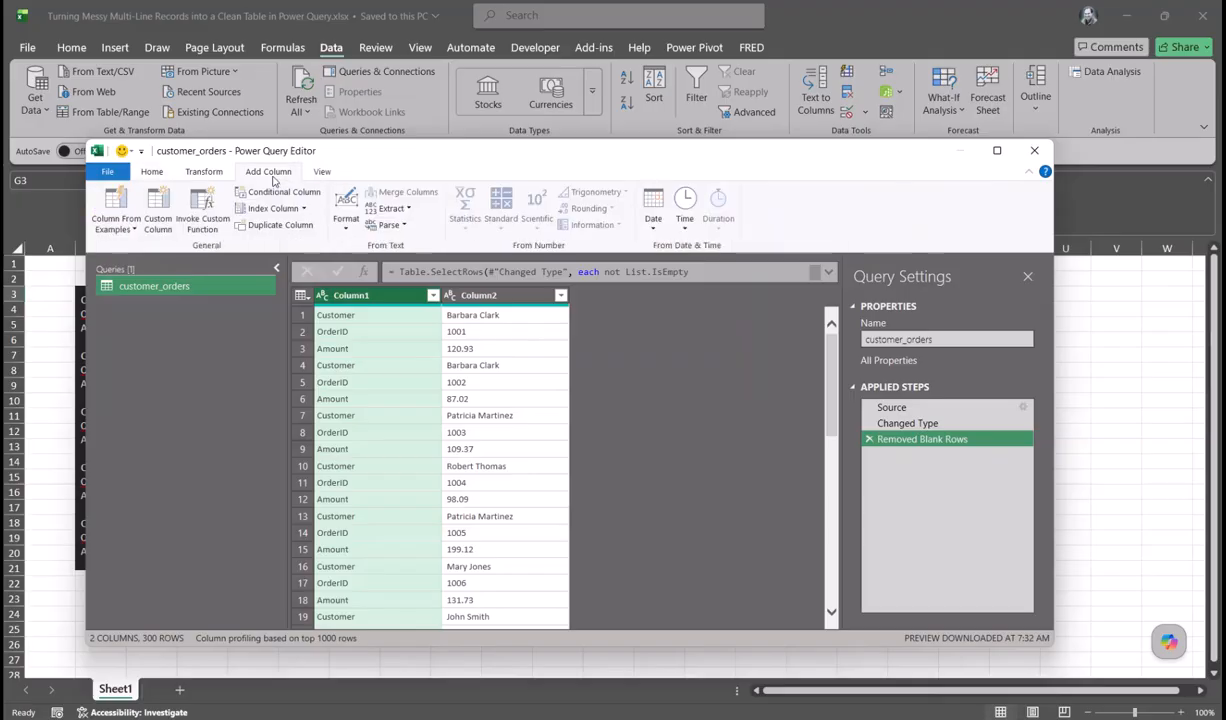
left_click(303, 208)
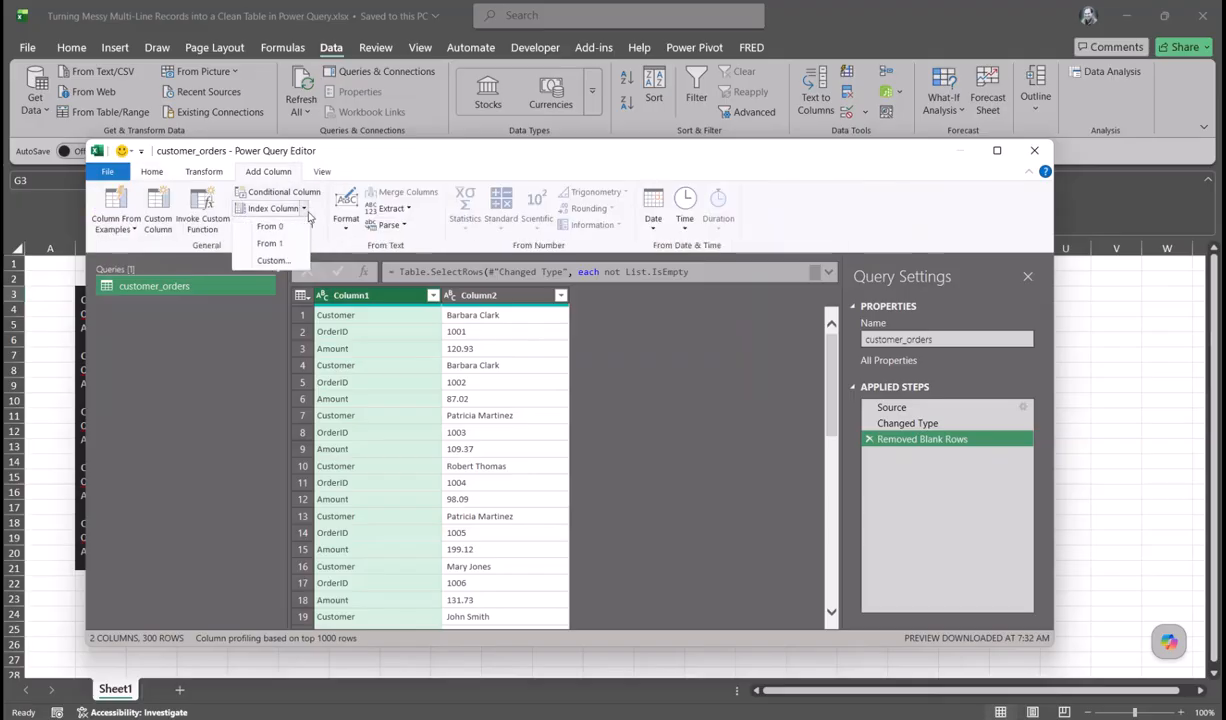
left_click(289, 226)
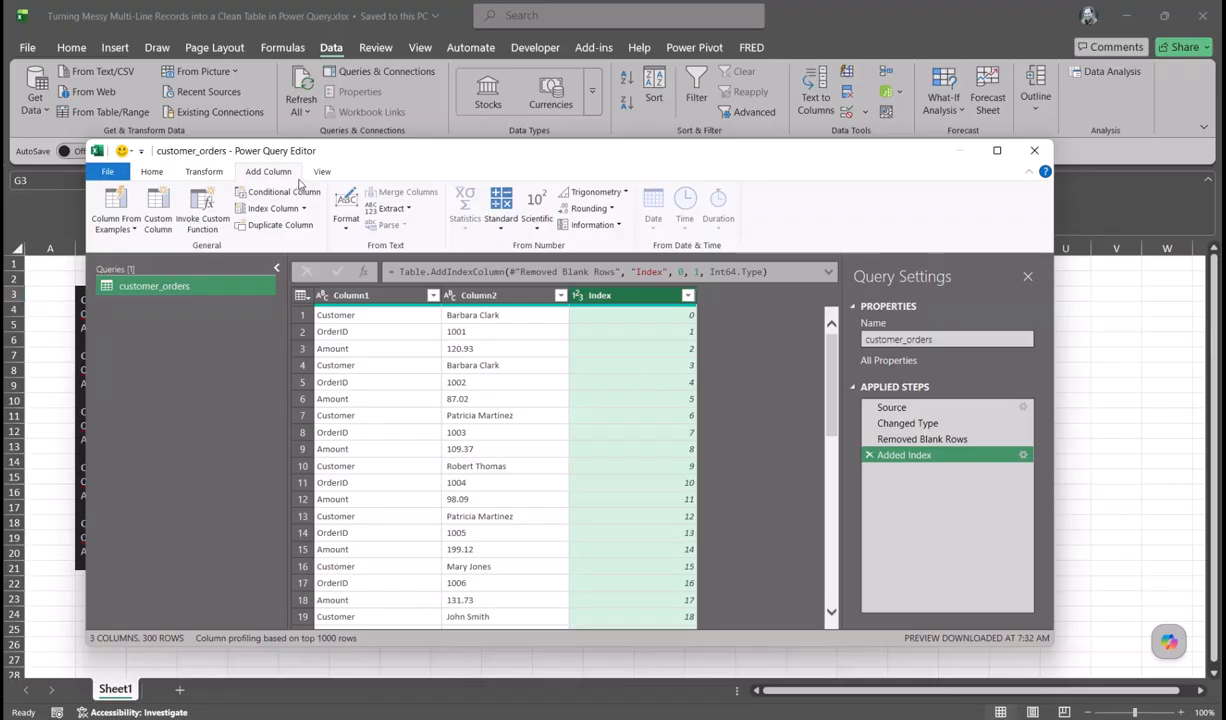
Step: Start a custom column with the default name Custom and enter the Number.IntegerDivide function with an opening parenthesis as its formula
left_click(158, 218)
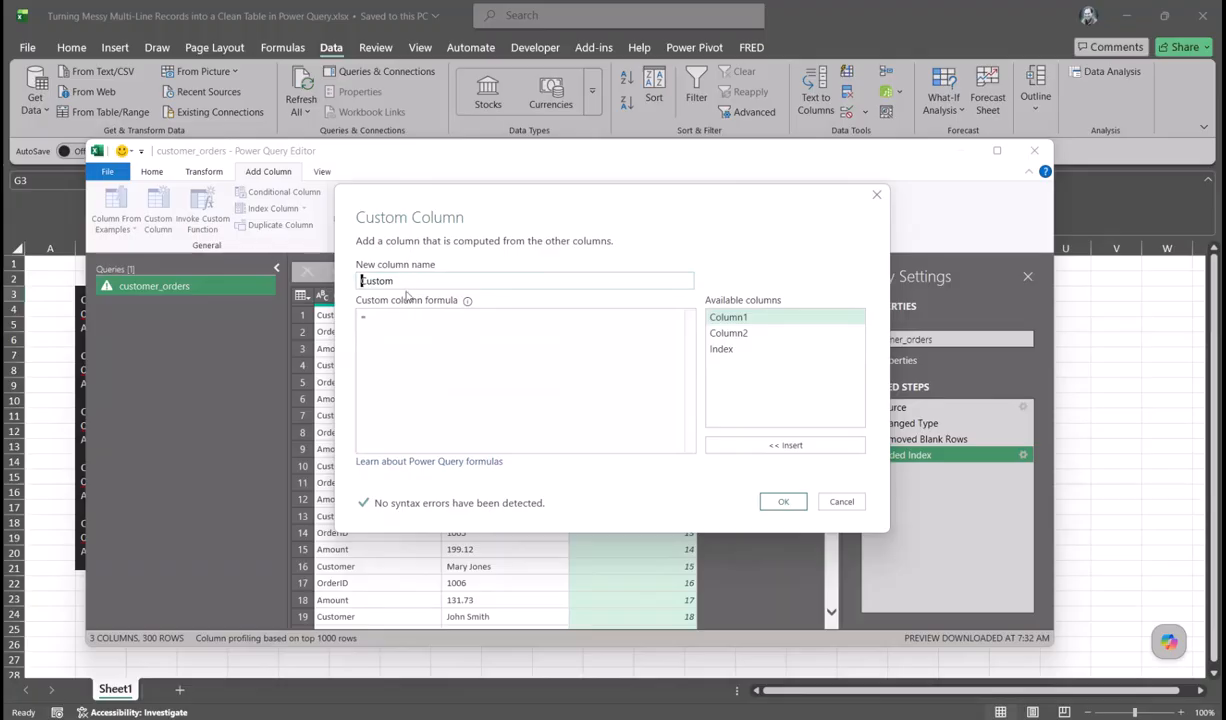
left_click(399, 317)
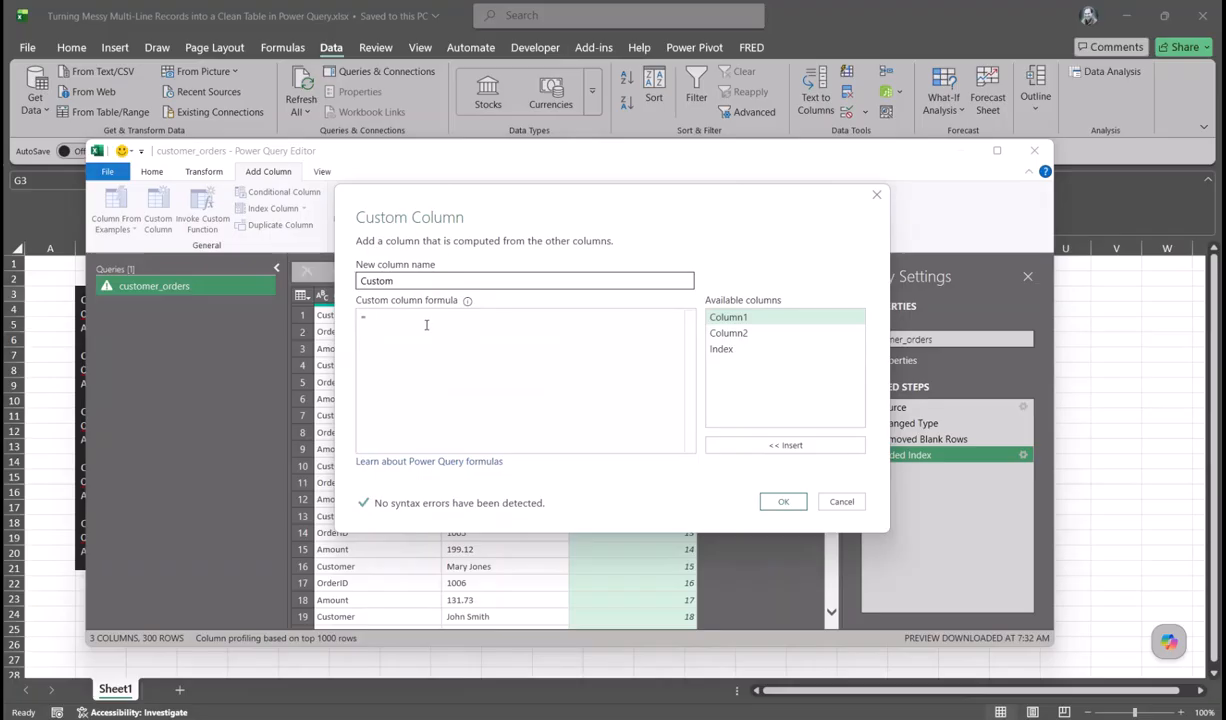
type("Nym")
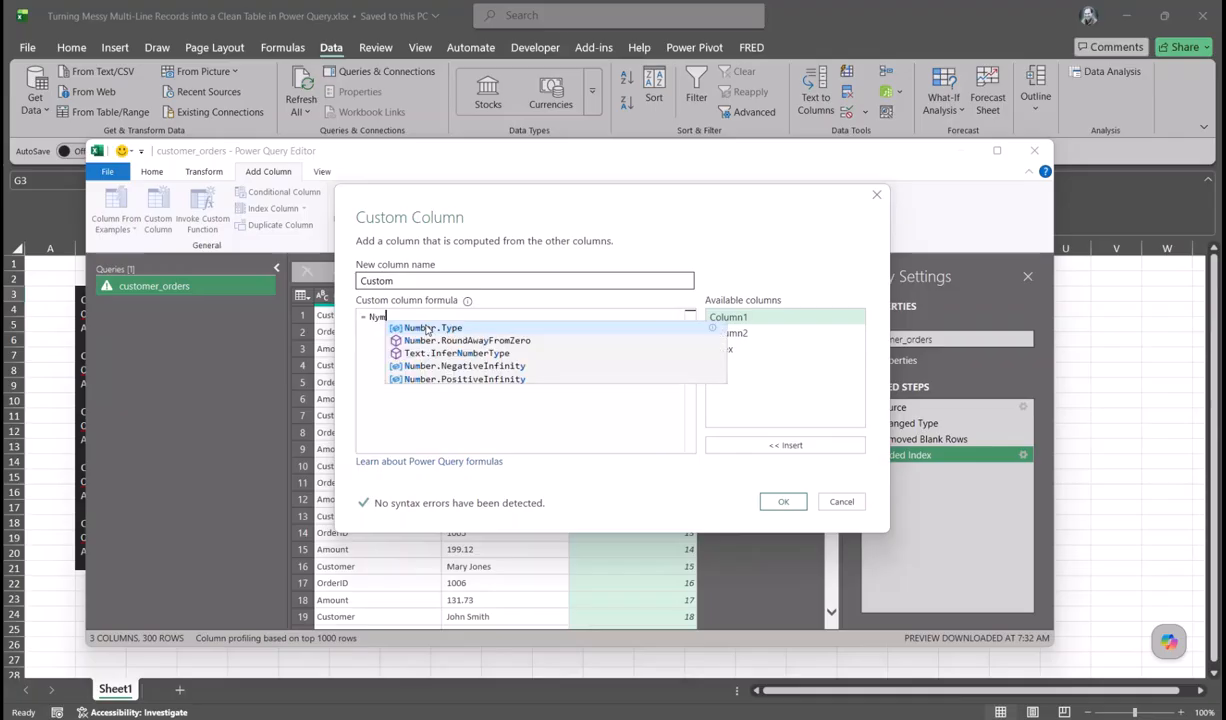
key("BackSpace")
key("BackSpace")
type("umb")
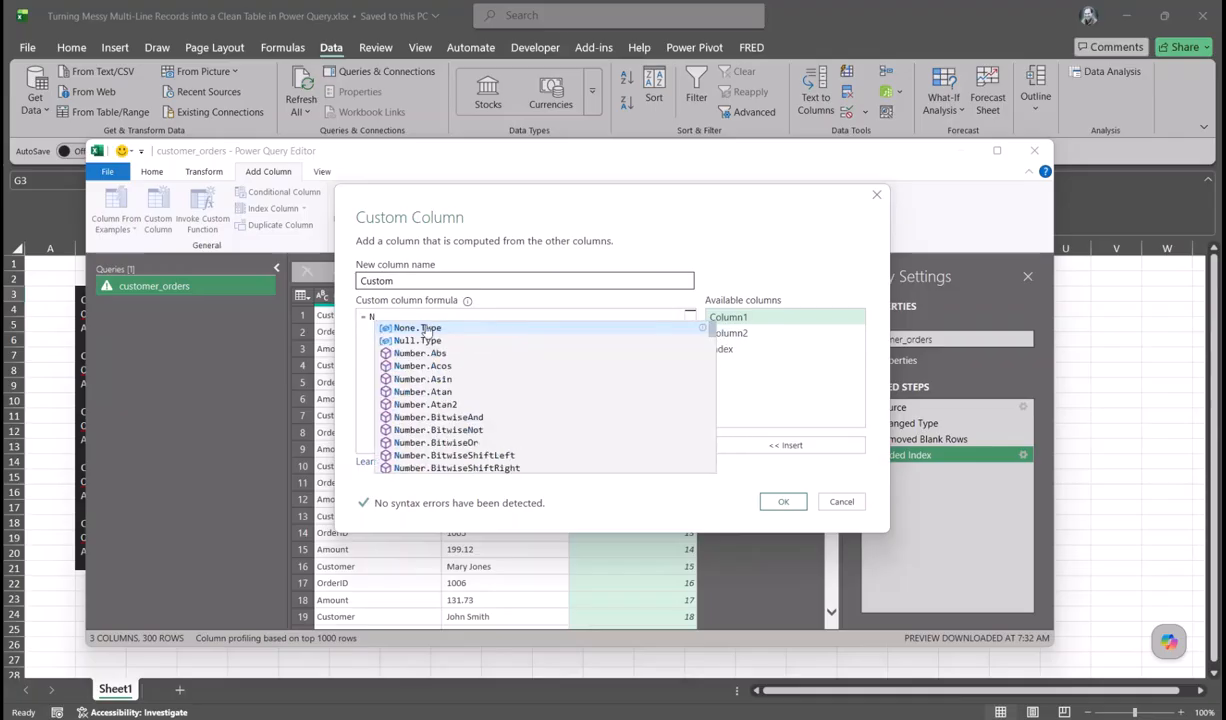
type("er")
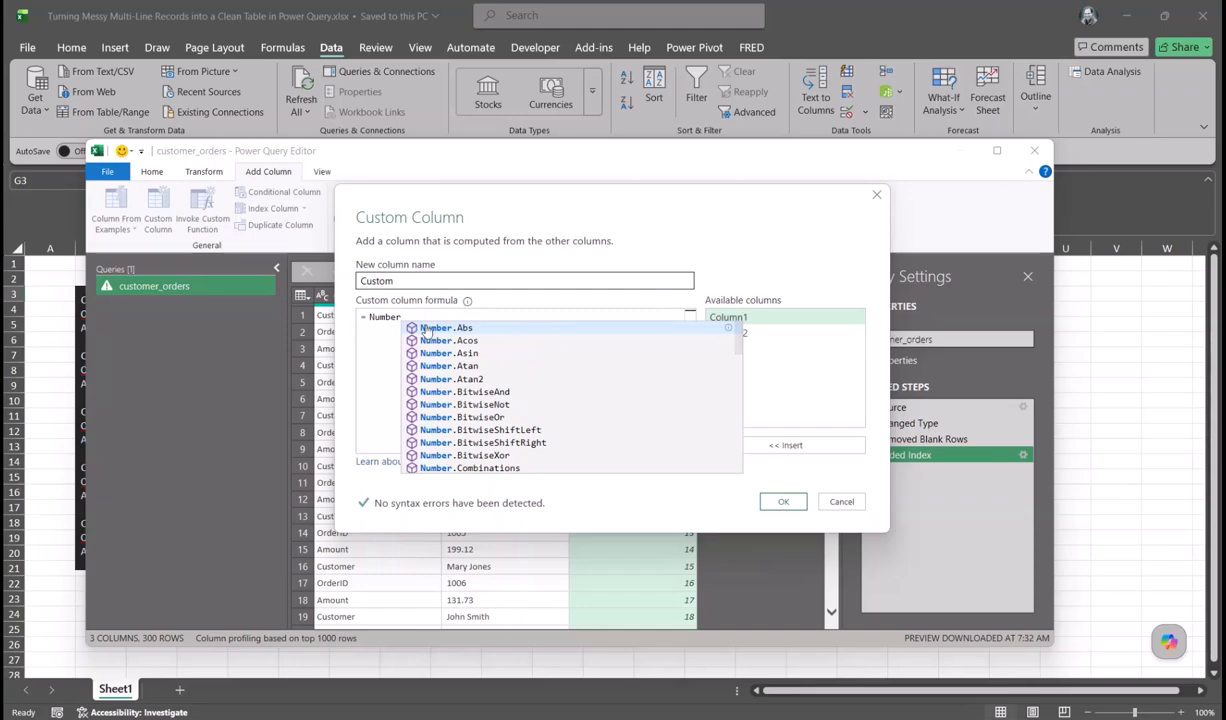
type(".")
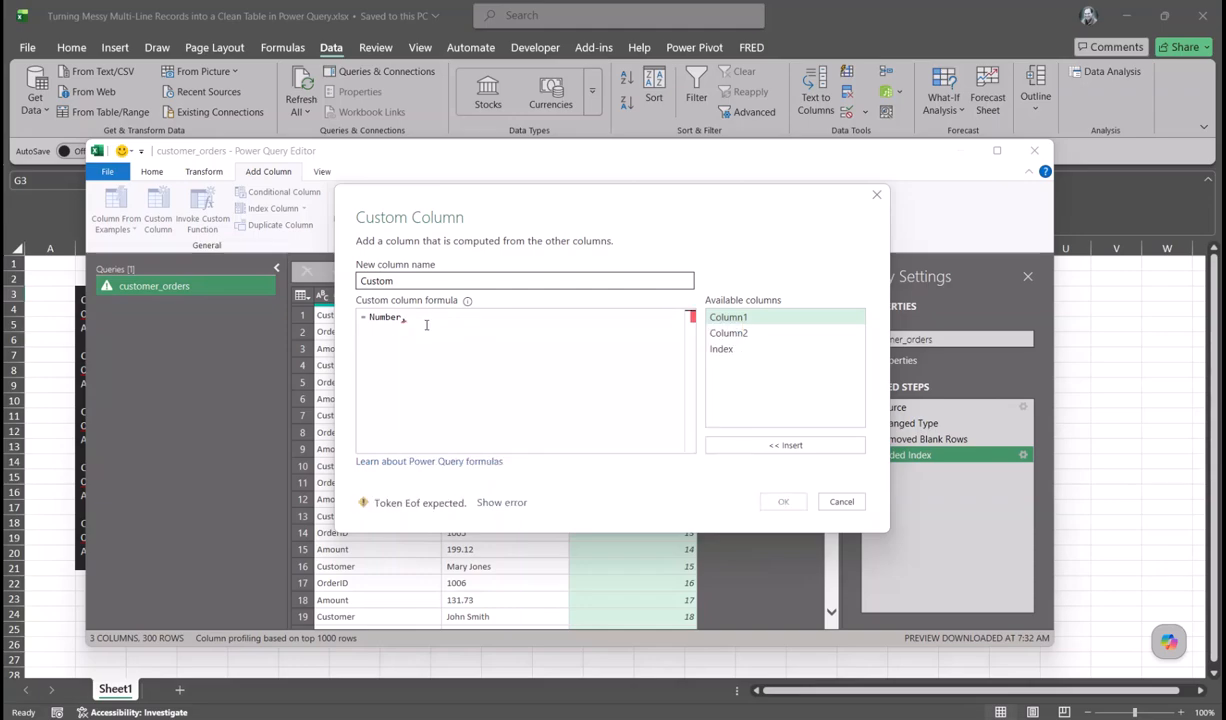
key("BackSpace")
key("BackSpace")
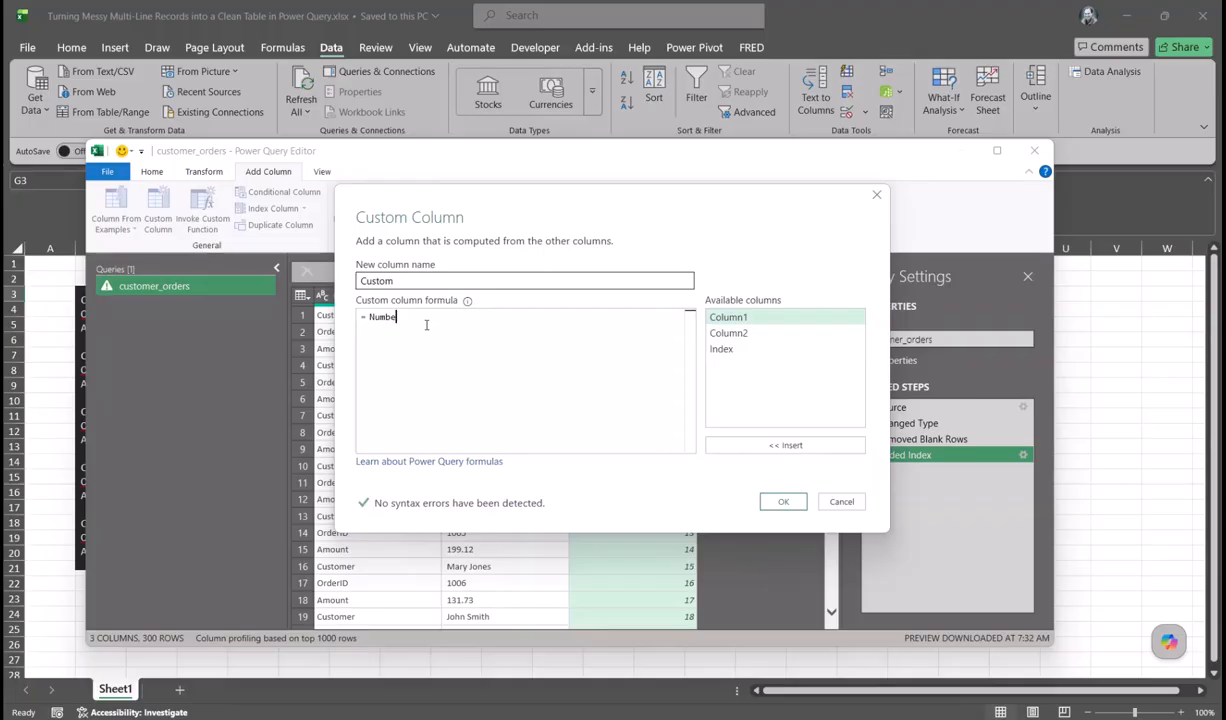
type("r.")
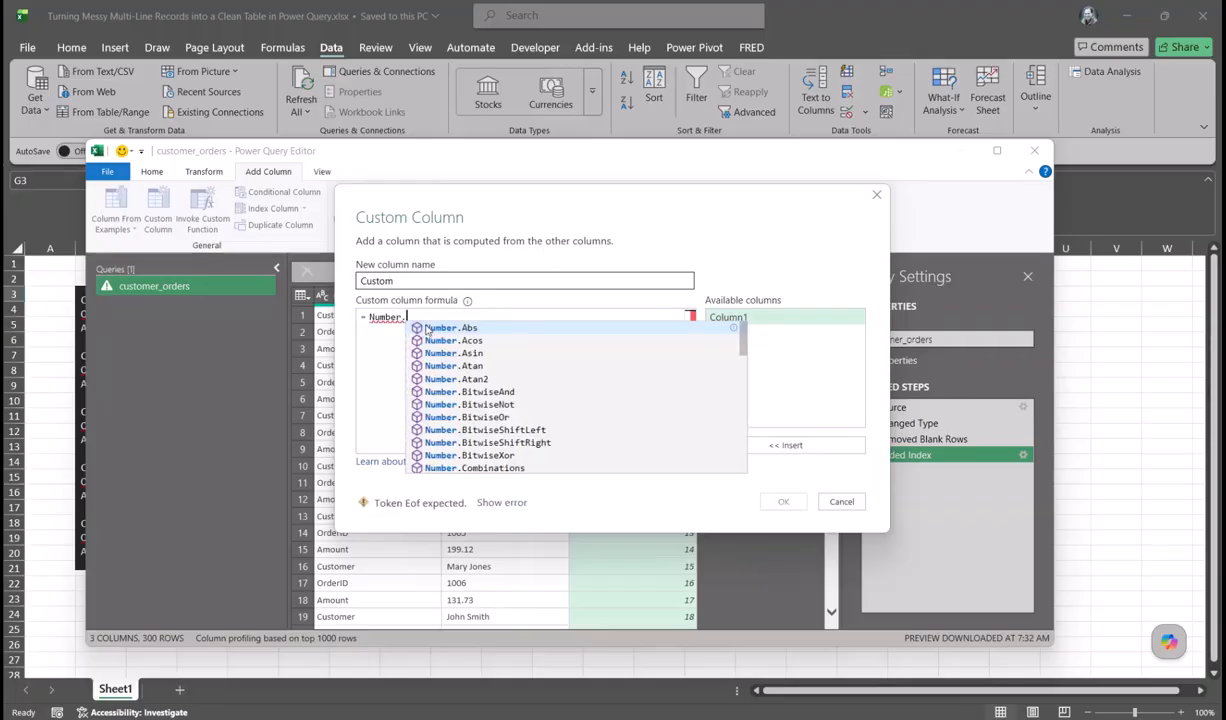
type("inte")
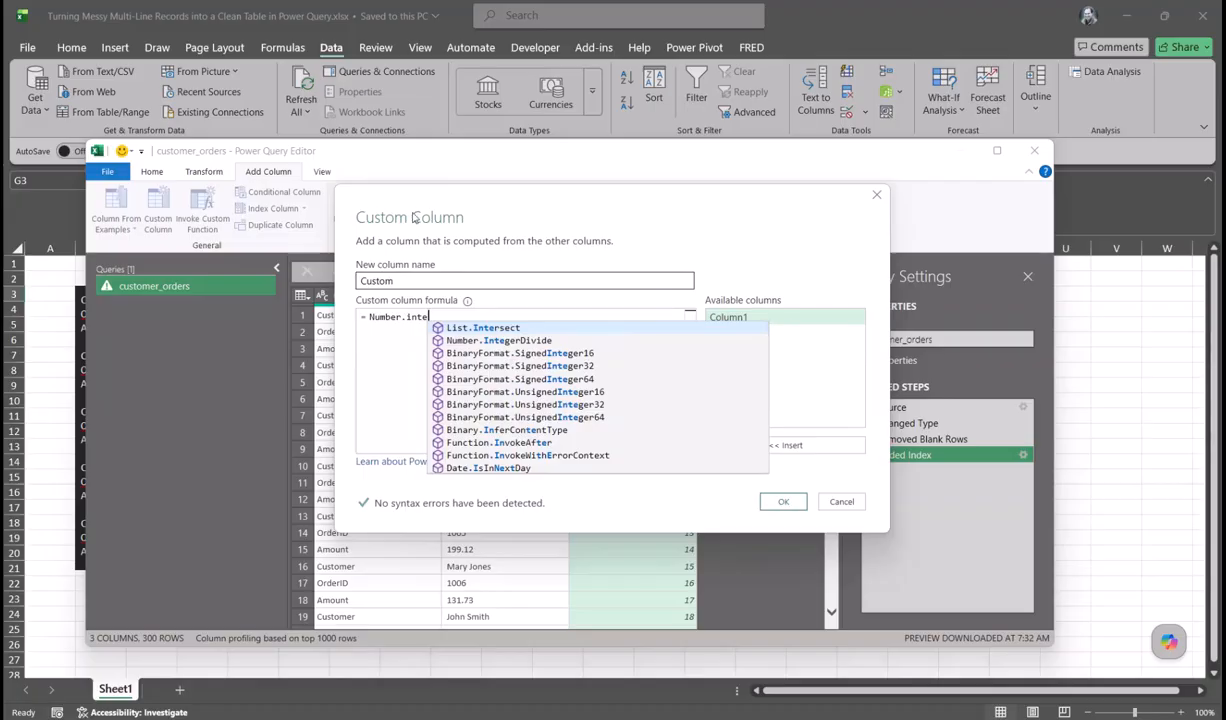
left_click(505, 341)
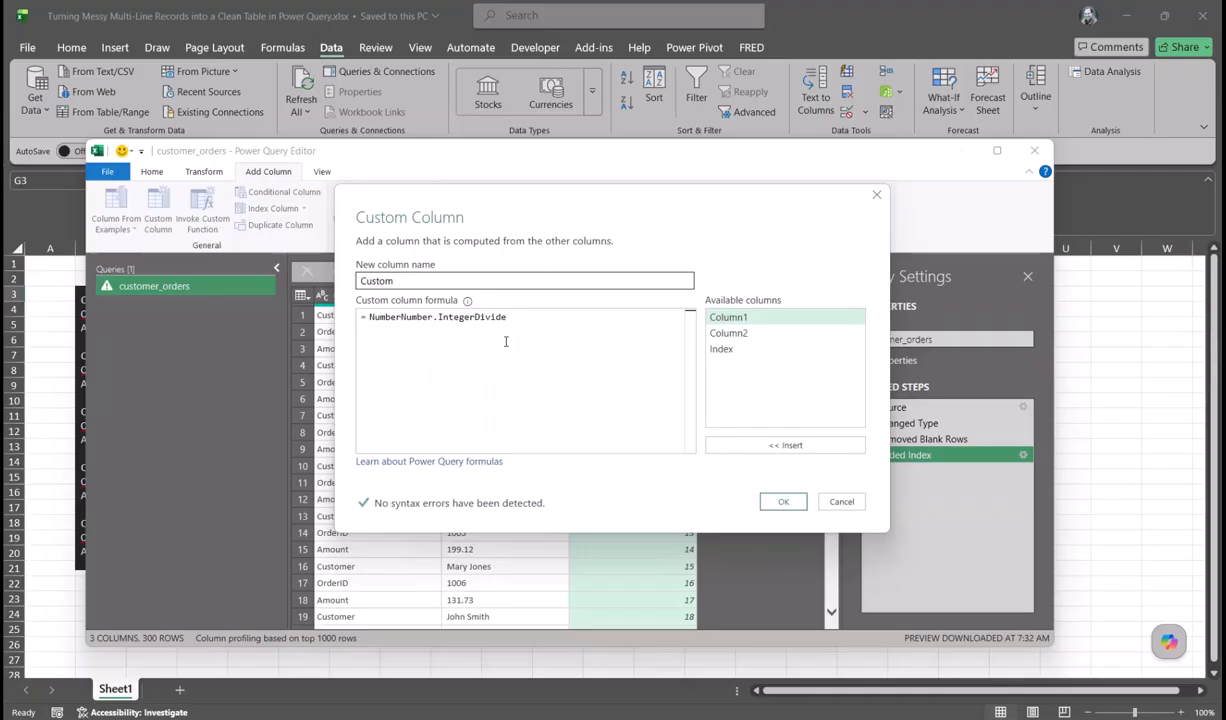
type("(")
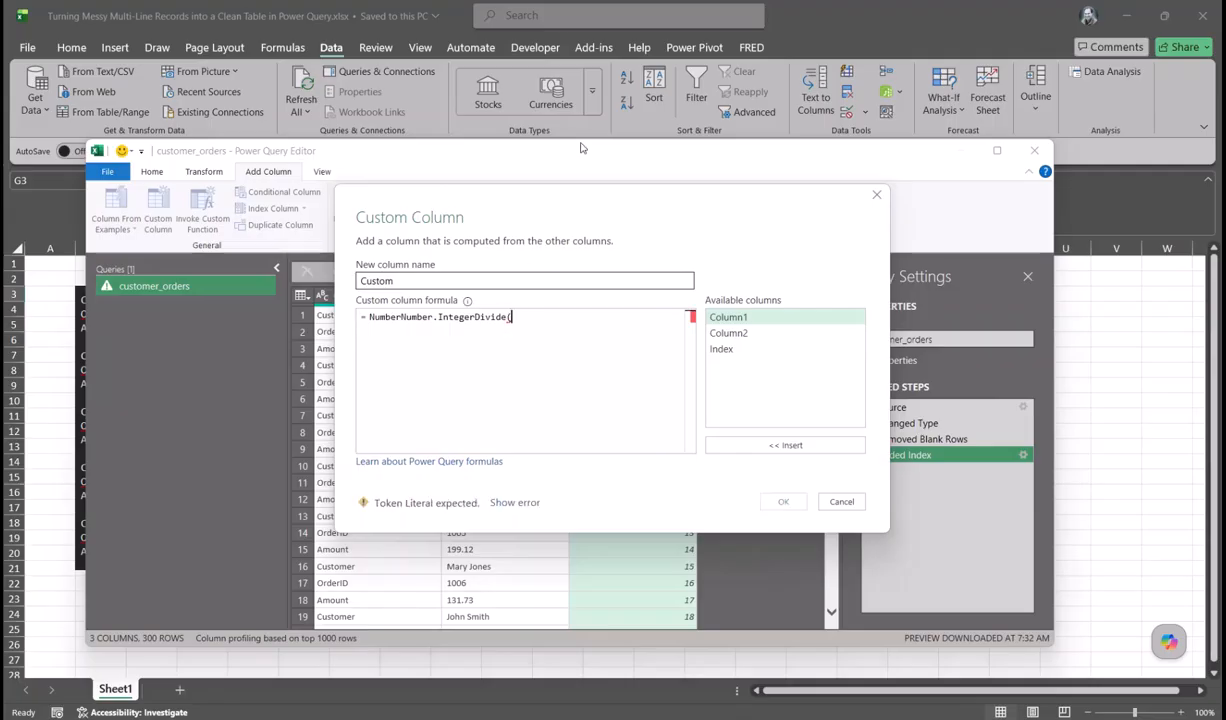
Step: Complete the custom column formula with the arguments [Index] and 3, and create the column
left_click_drag(636, 200, 711, 330)
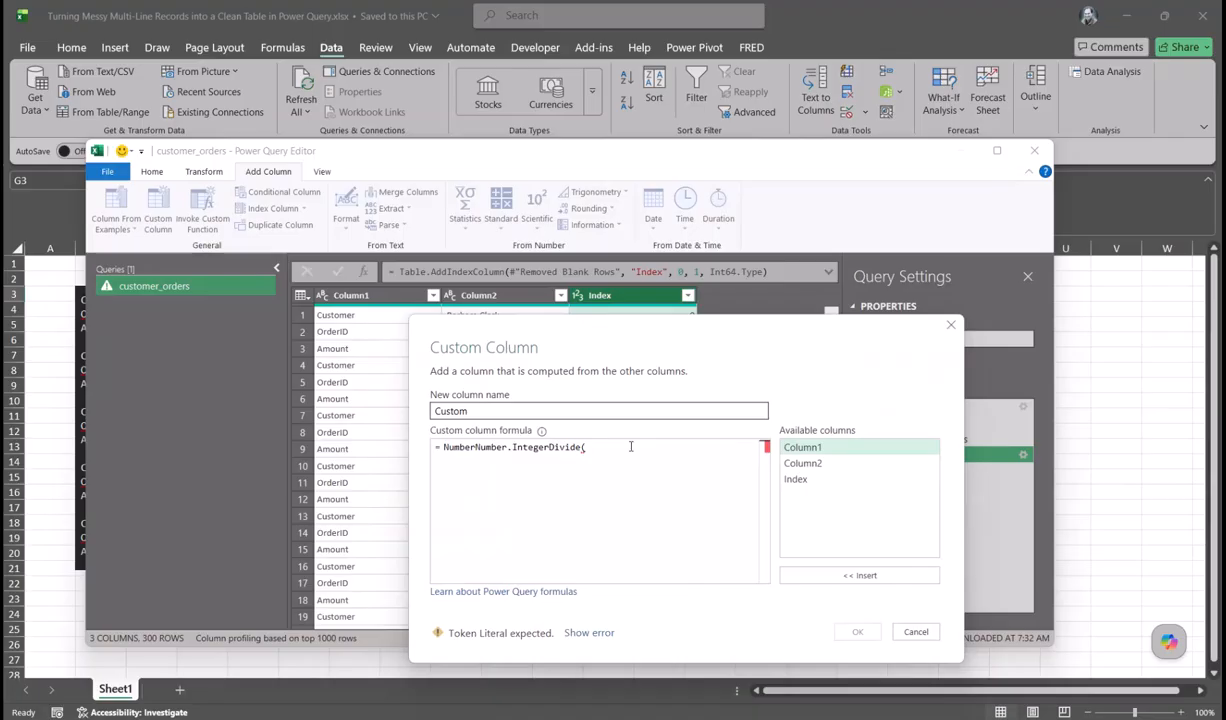
type("[In")
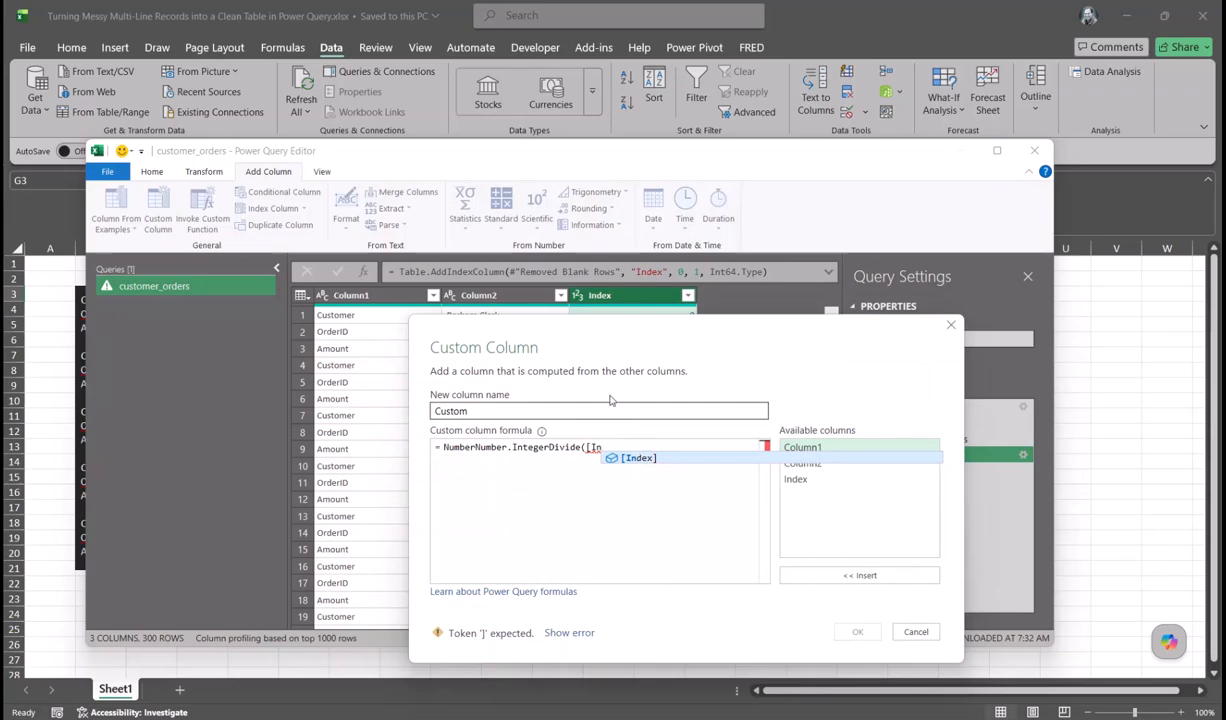
left_click(640, 459)
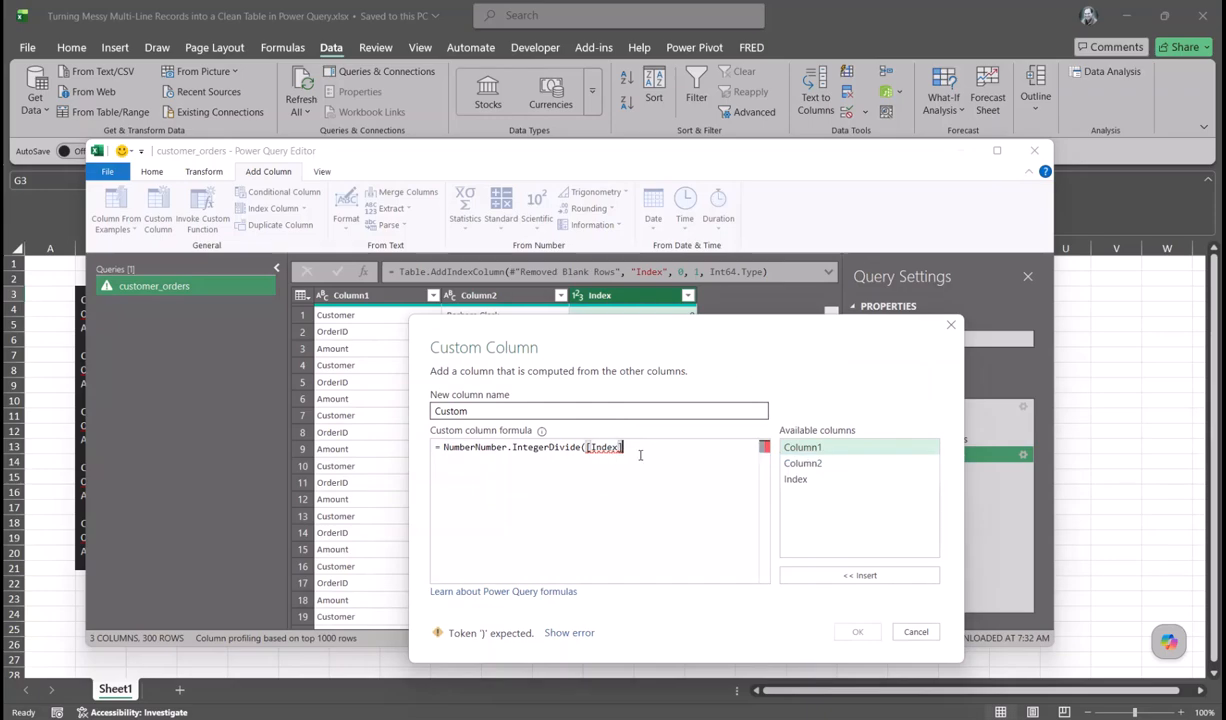
type(",3)")
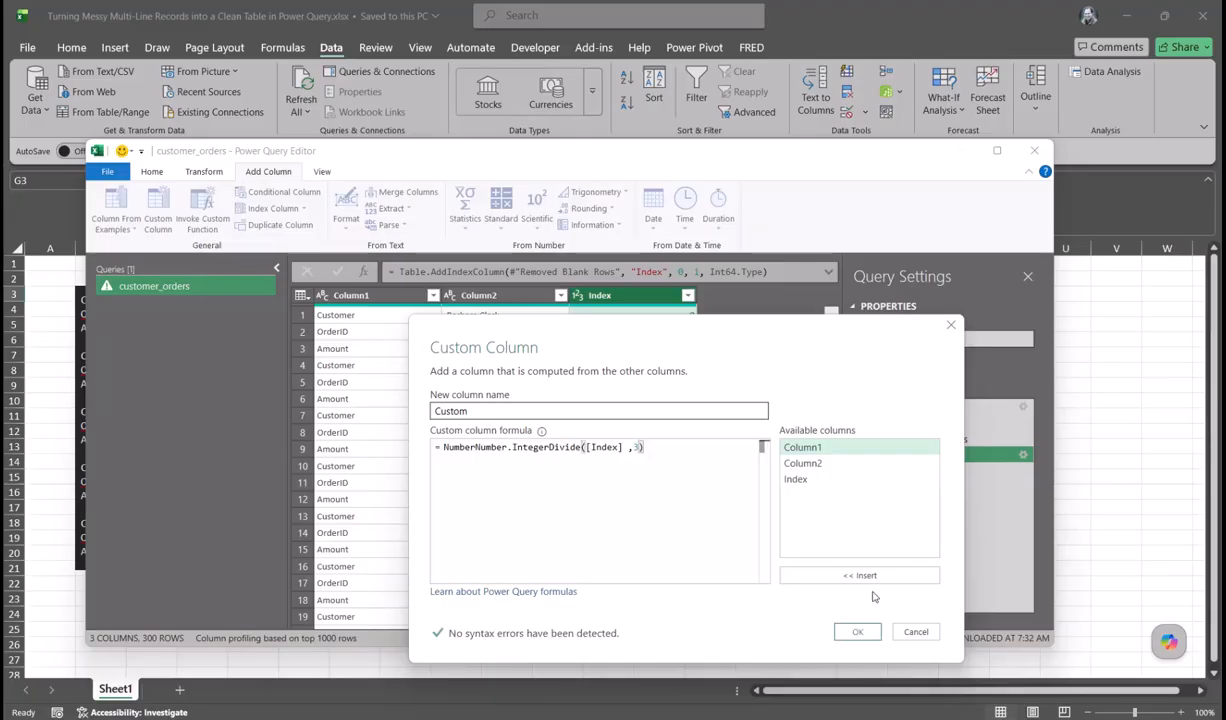
left_click(857, 633)
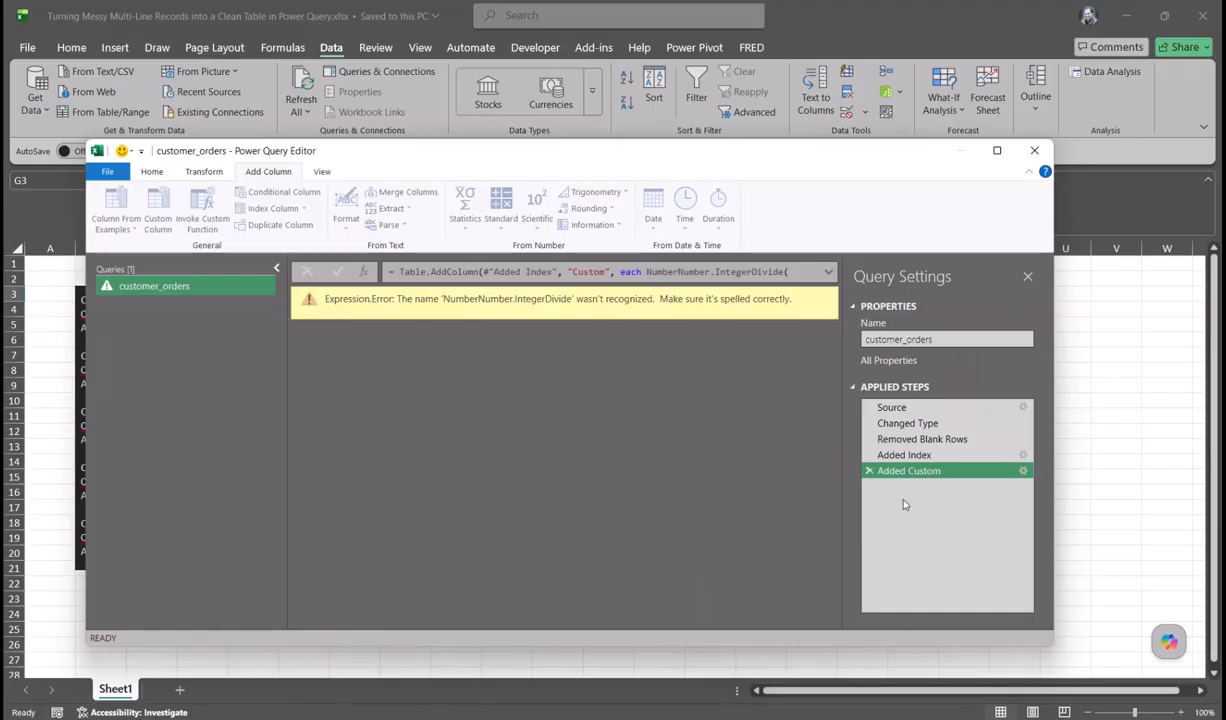
Step: Remove the duplicated word Number from the custom column formula so it reads Number.IntegerDivide([Index] ,3)
left_click(1021, 470)
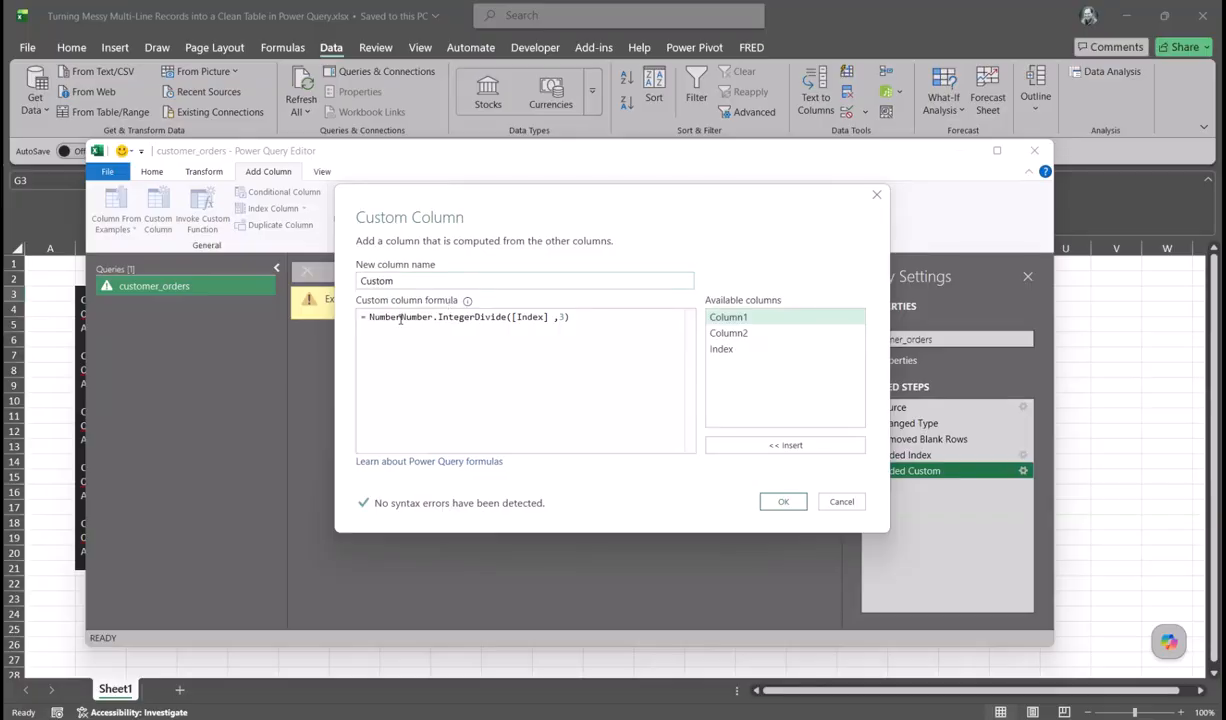
left_click(390, 317)
key("BackSpace")
key("BackSpace")
key("BackSpace")
key("BackSpace")
key("BackSpace")
key("BackSpace")
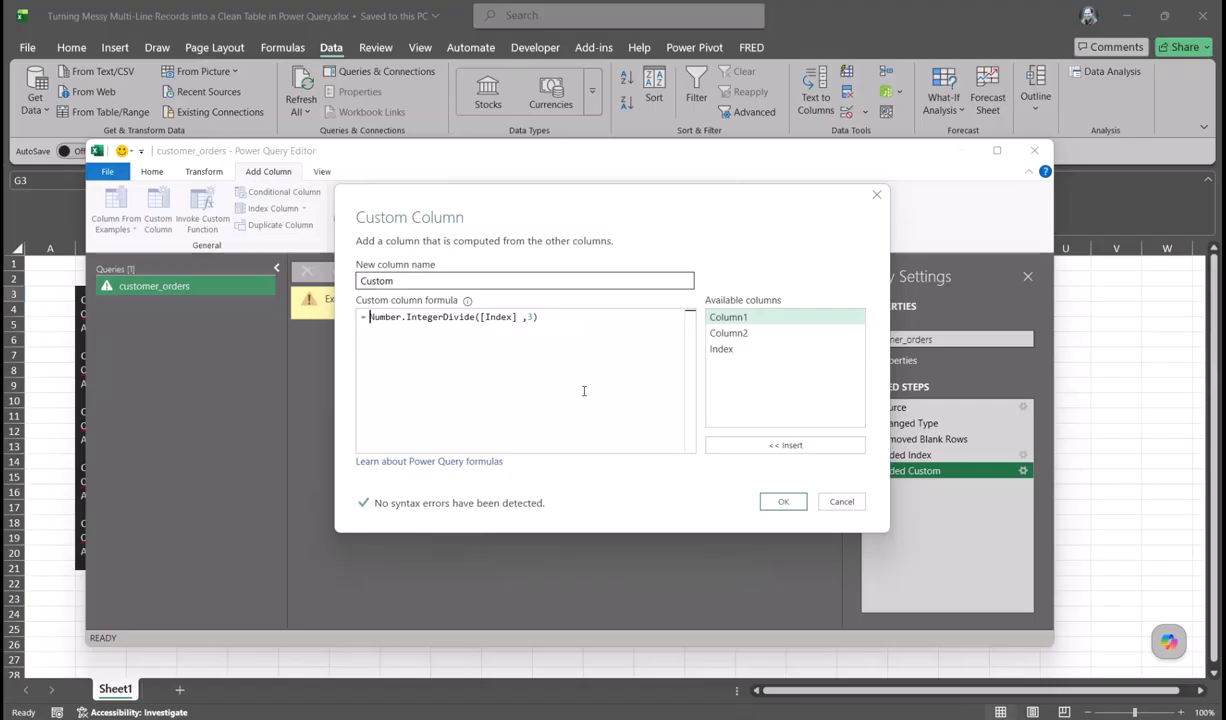
left_click(780, 501)
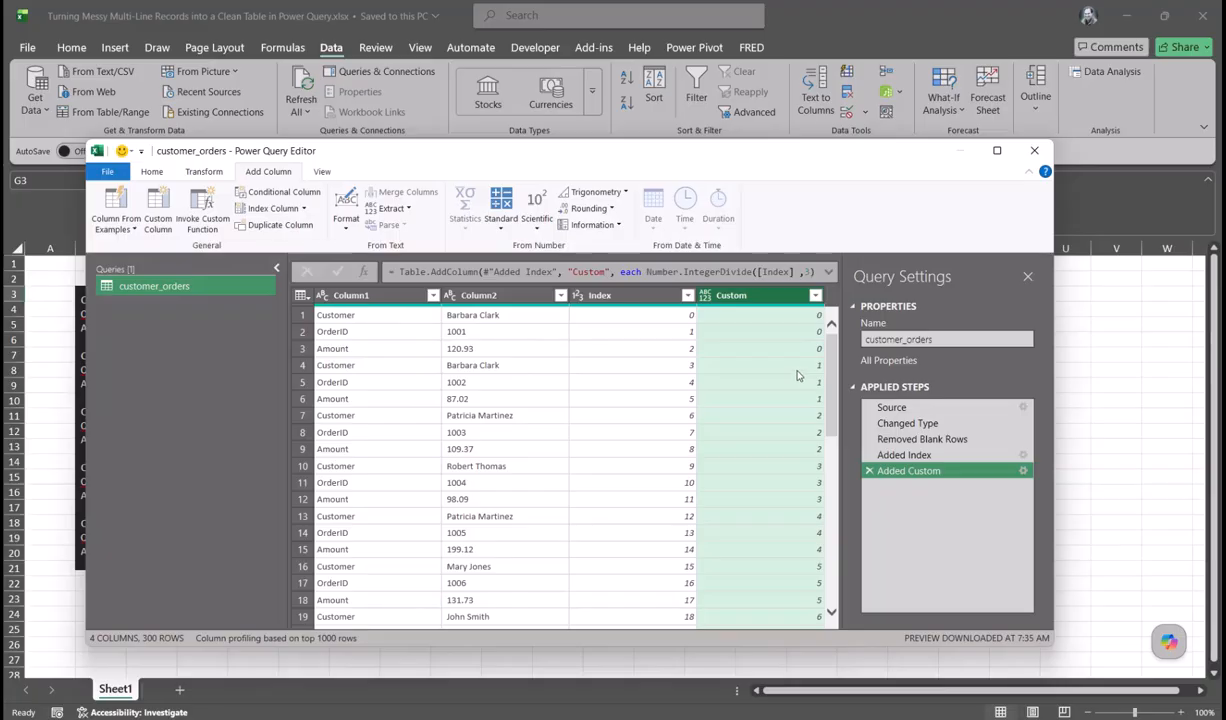
Step: Review the custom column's integer-division formula alongside the data rows, and leave its definition without changes
left_click(1023, 471)
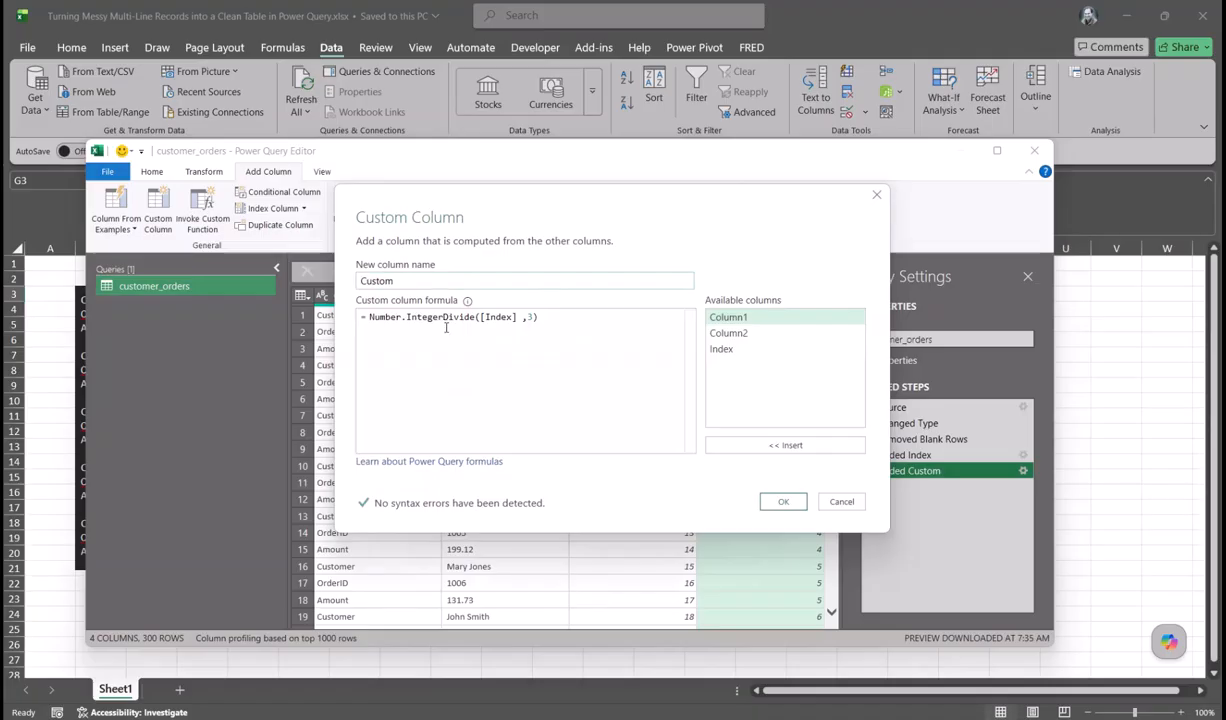
left_click_drag(755, 192, 697, 332)
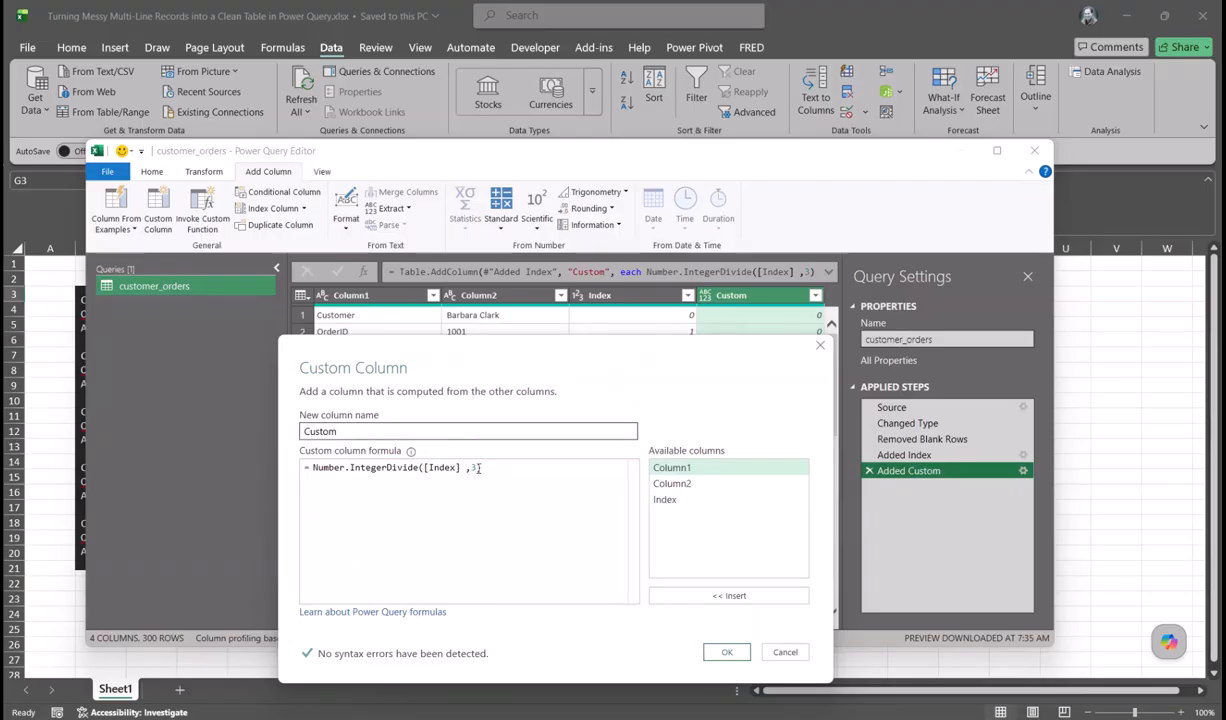
type(")")
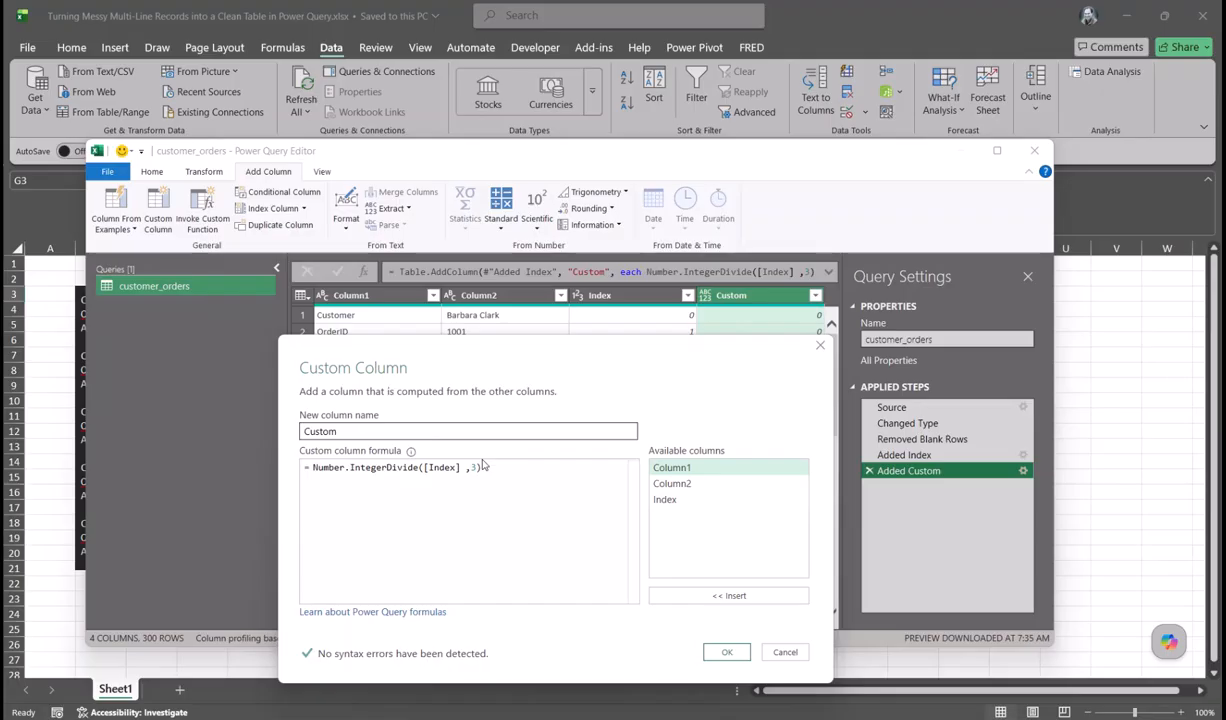
left_click_drag(795, 351, 809, 399)
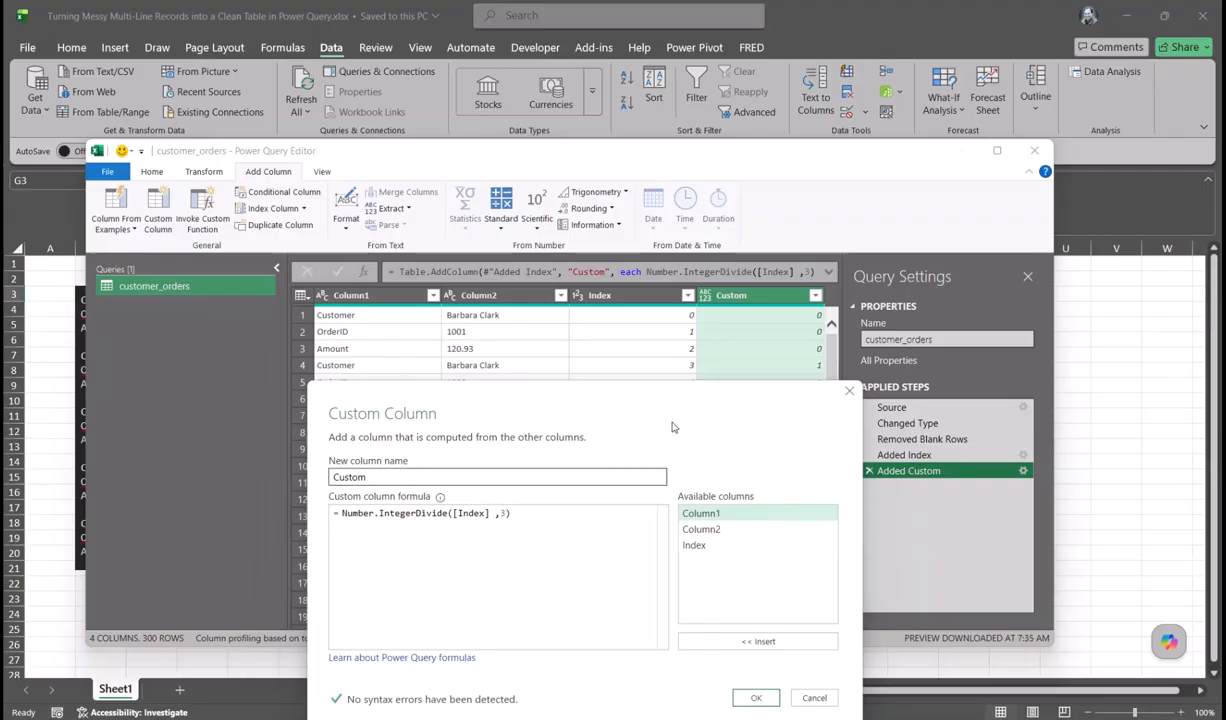
left_click_drag(705, 402, 705, 441)
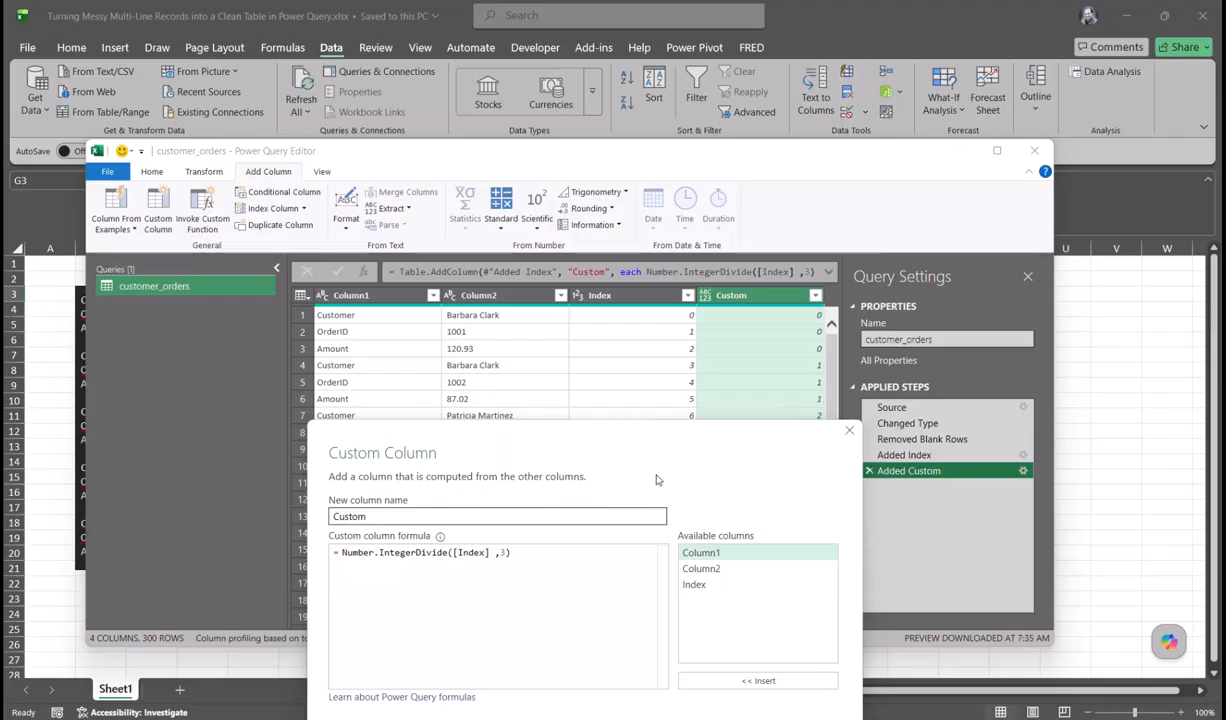
left_click_drag(685, 438, 684, 461)
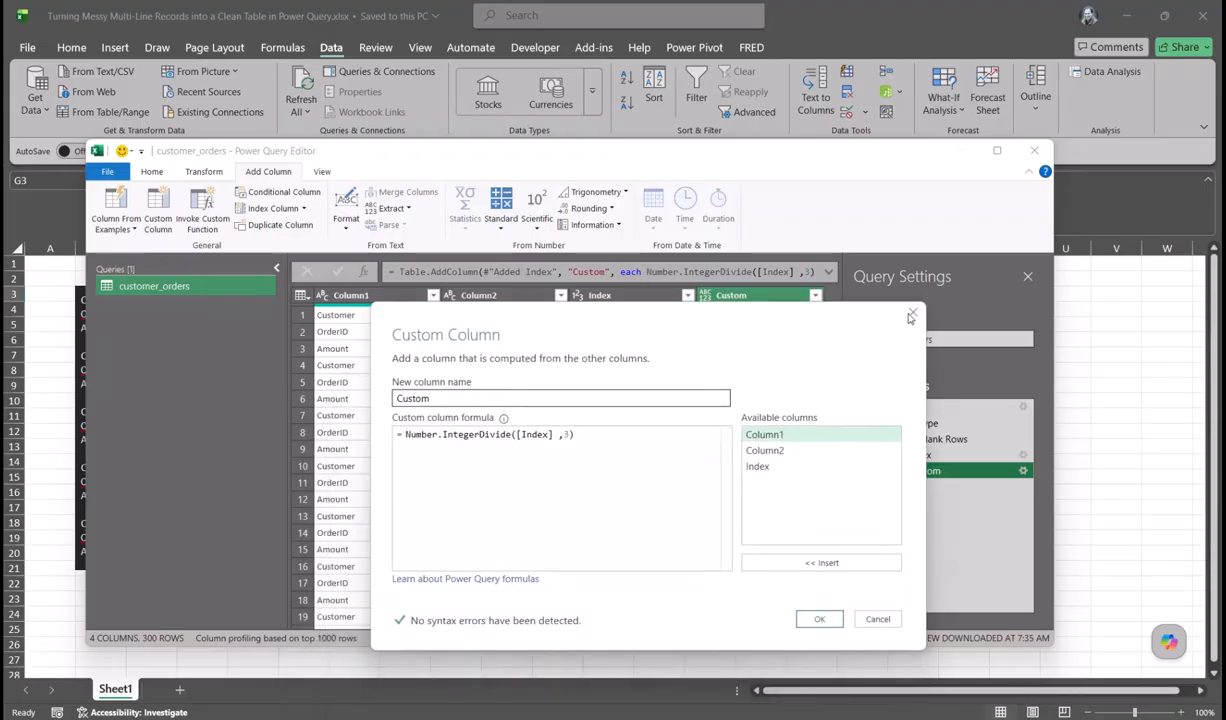
left_click(910, 317)
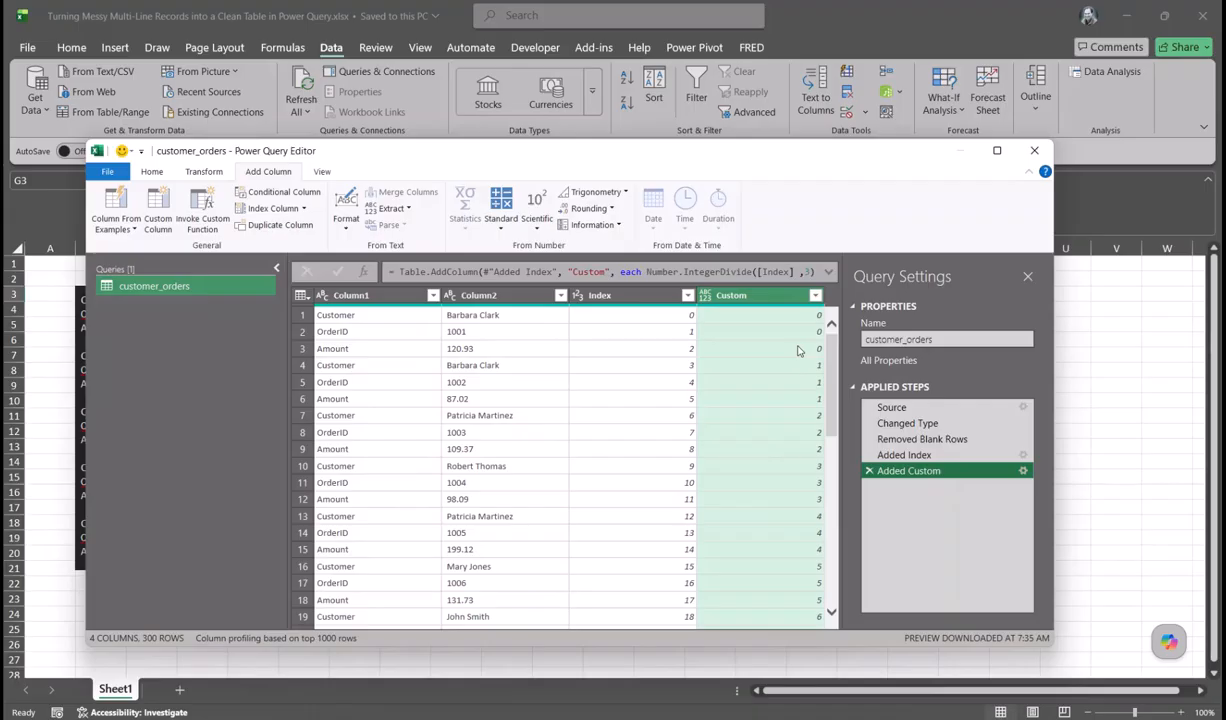
Step: Remove the Index column from the query
left_click(645, 295)
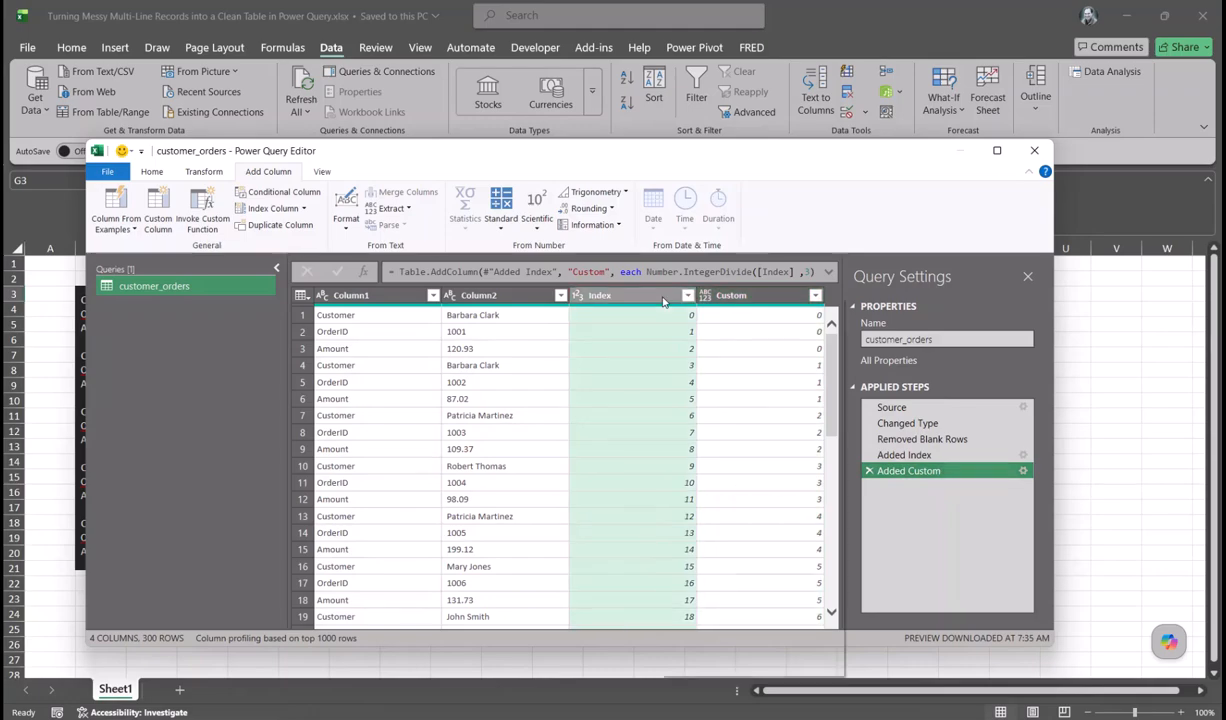
right_click(636, 294)
left_click(703, 327)
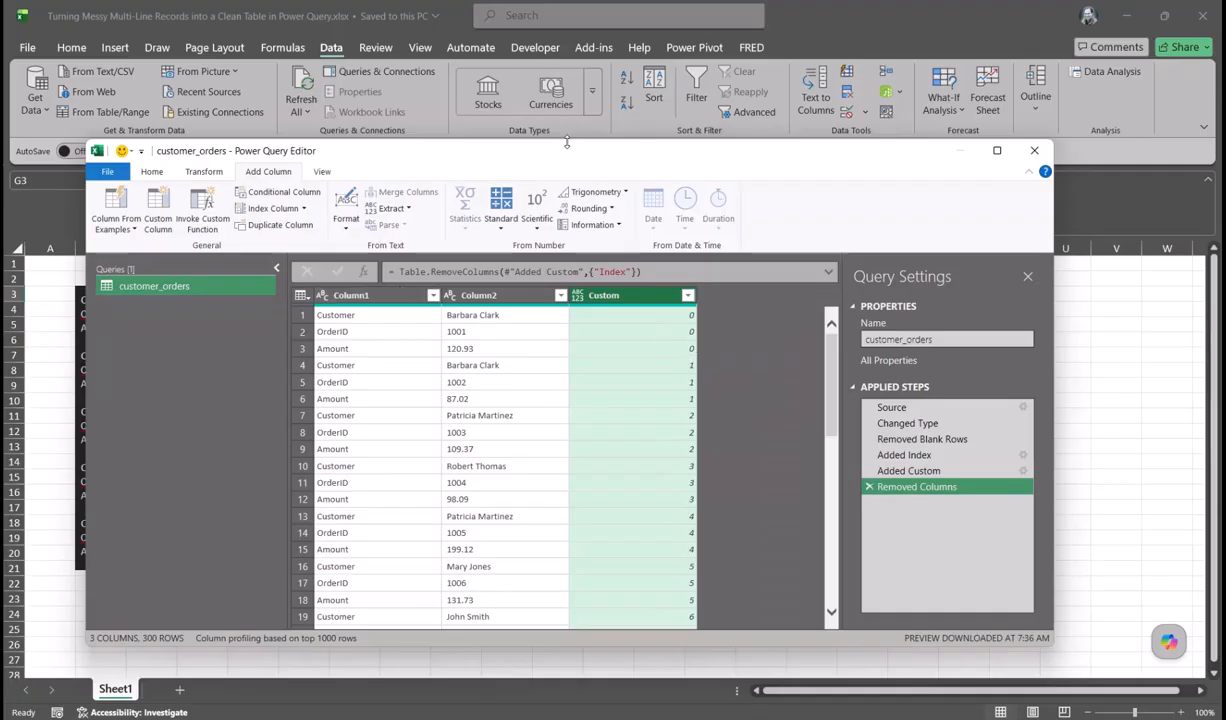
Step: Compare the query preview with the sample records and the target table on the worksheet behind it
left_click_drag(548, 150, 777, 357)
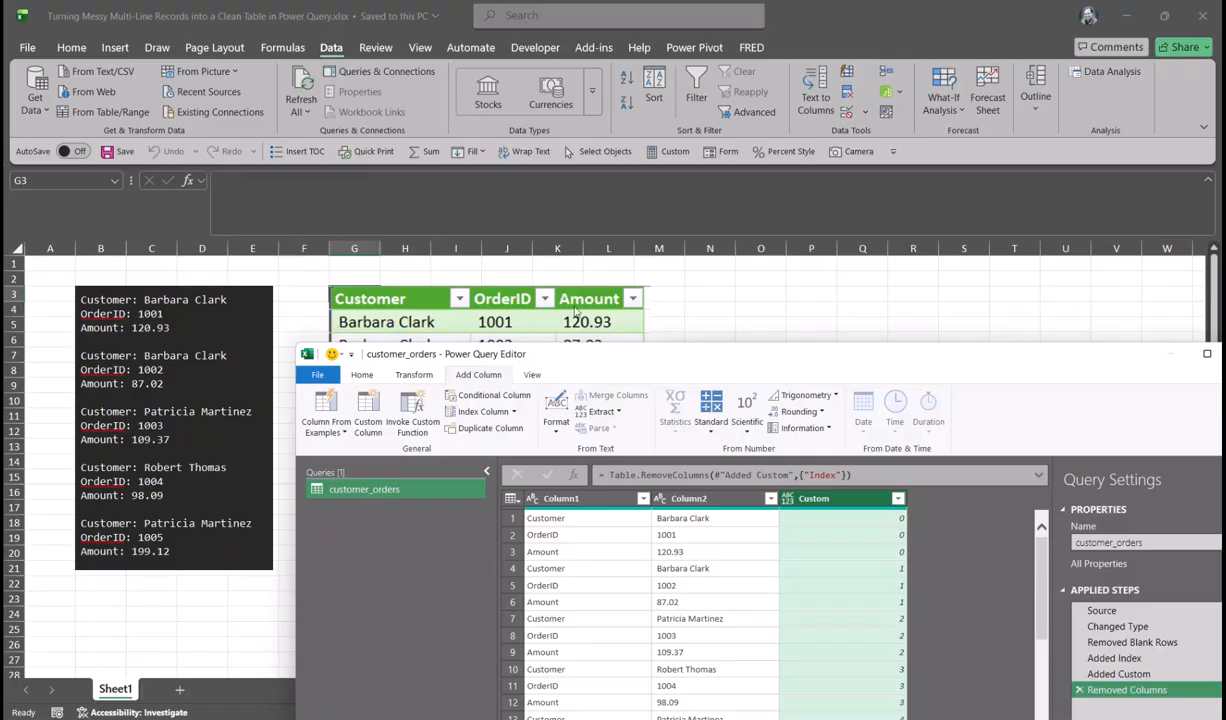
left_click_drag(630, 360, 514, 174)
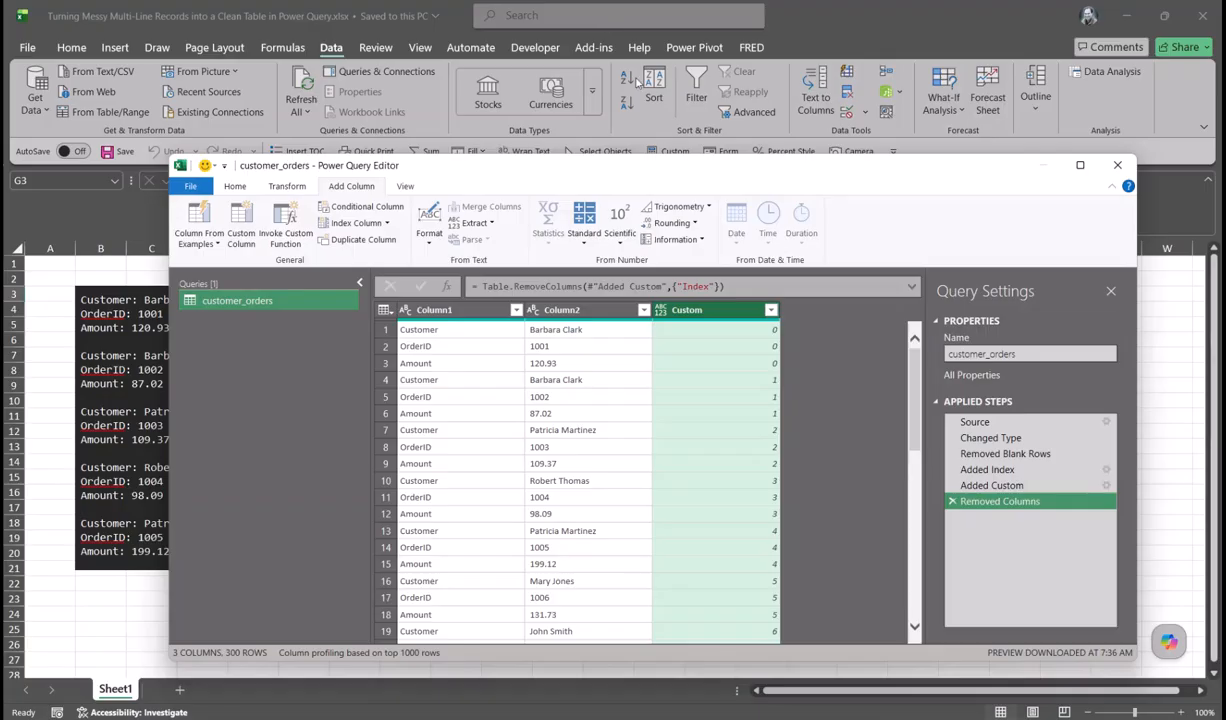
left_click_drag(586, 172, 815, 209)
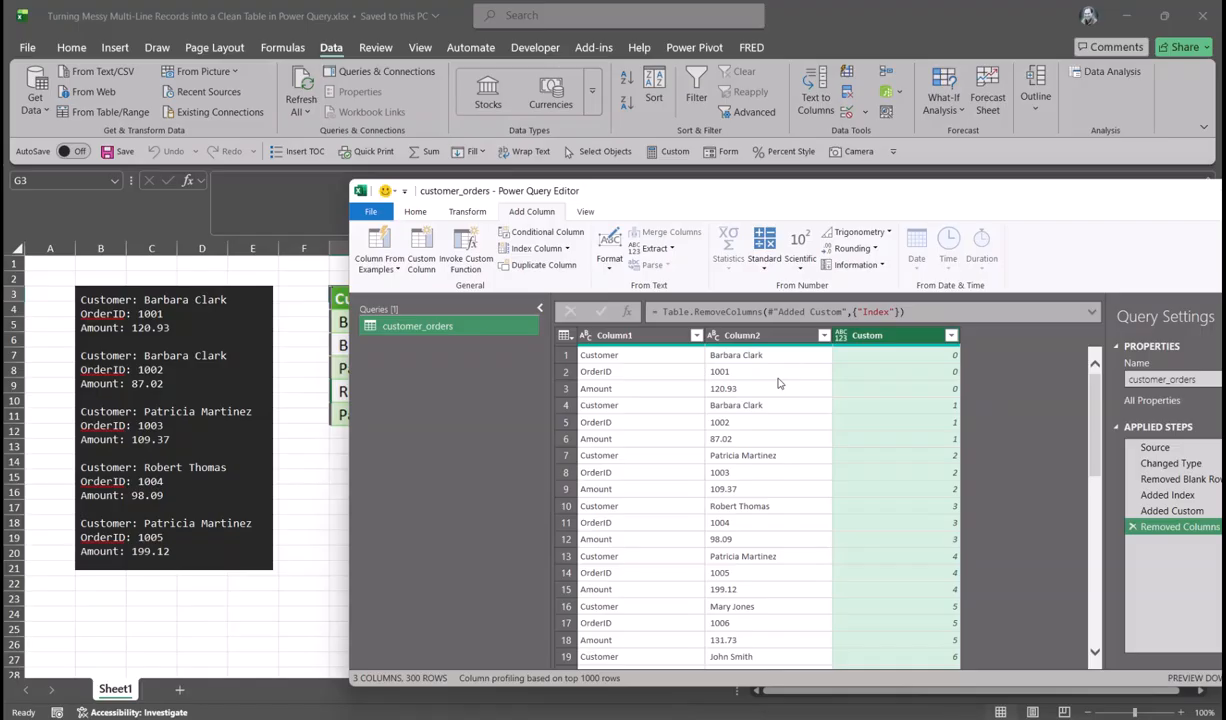
left_click_drag(680, 196, 536, 149)
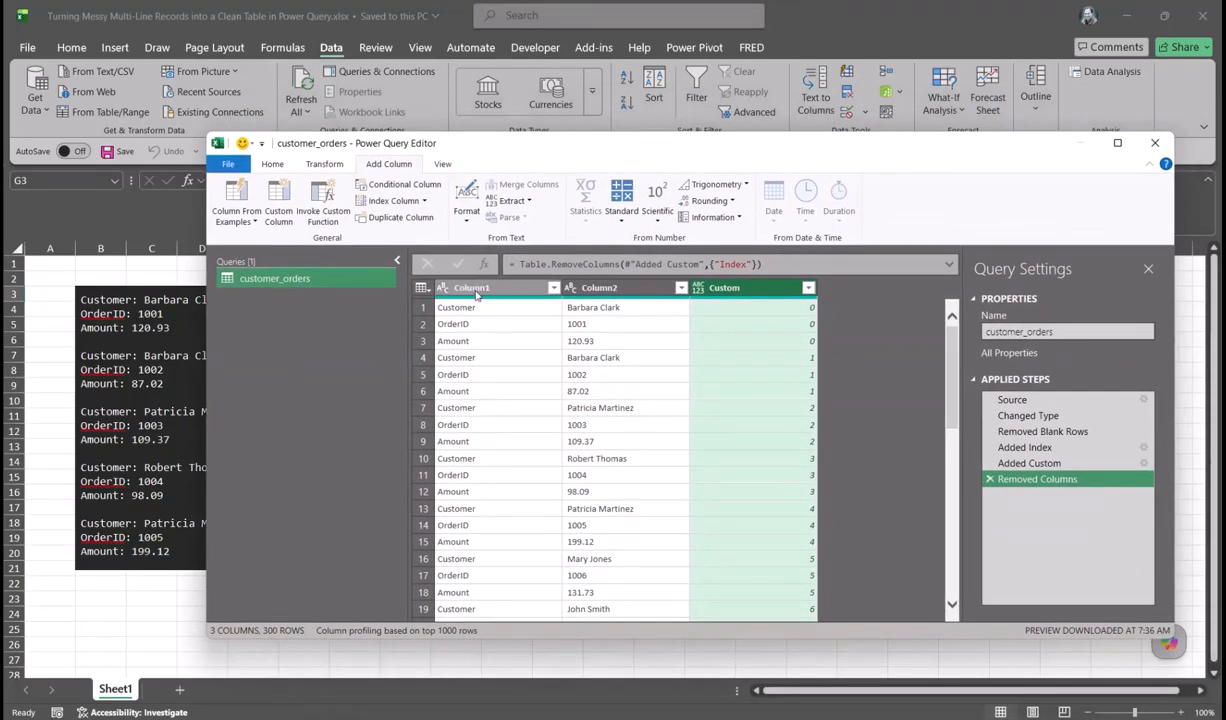
Step: Pivot Column1 with Column2 as the values column and Don't Aggregate as the aggregate value function
left_click(476, 290)
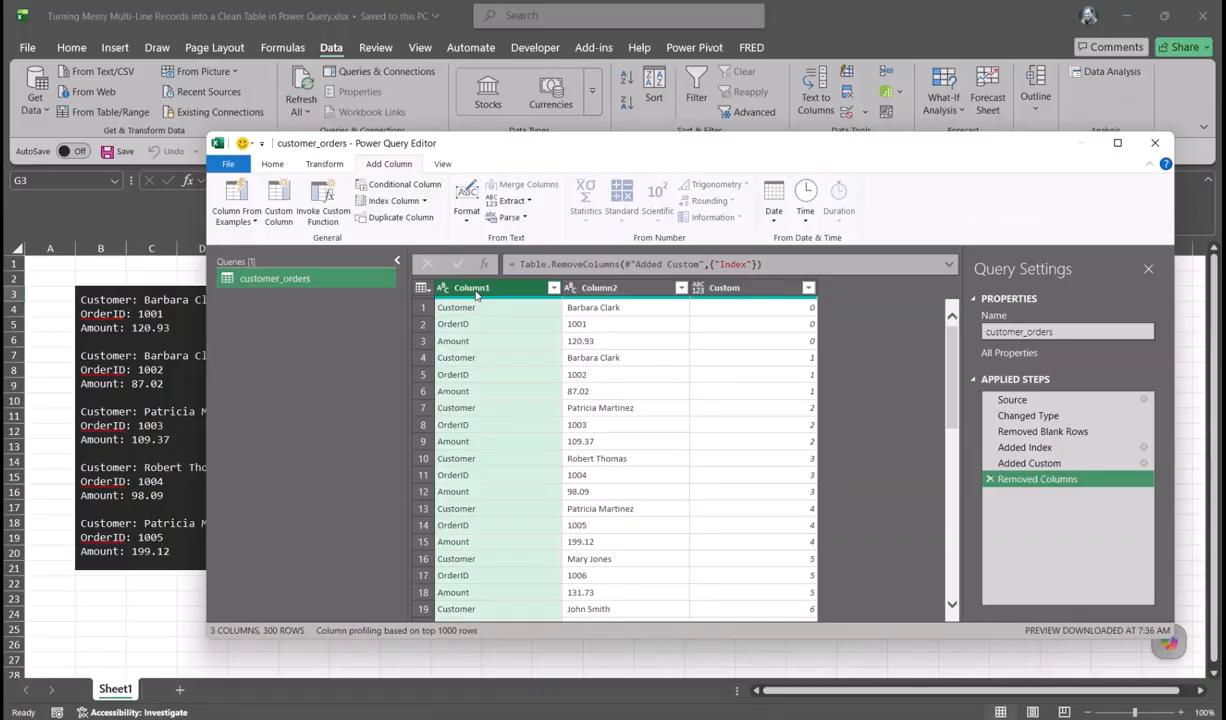
left_click(325, 164)
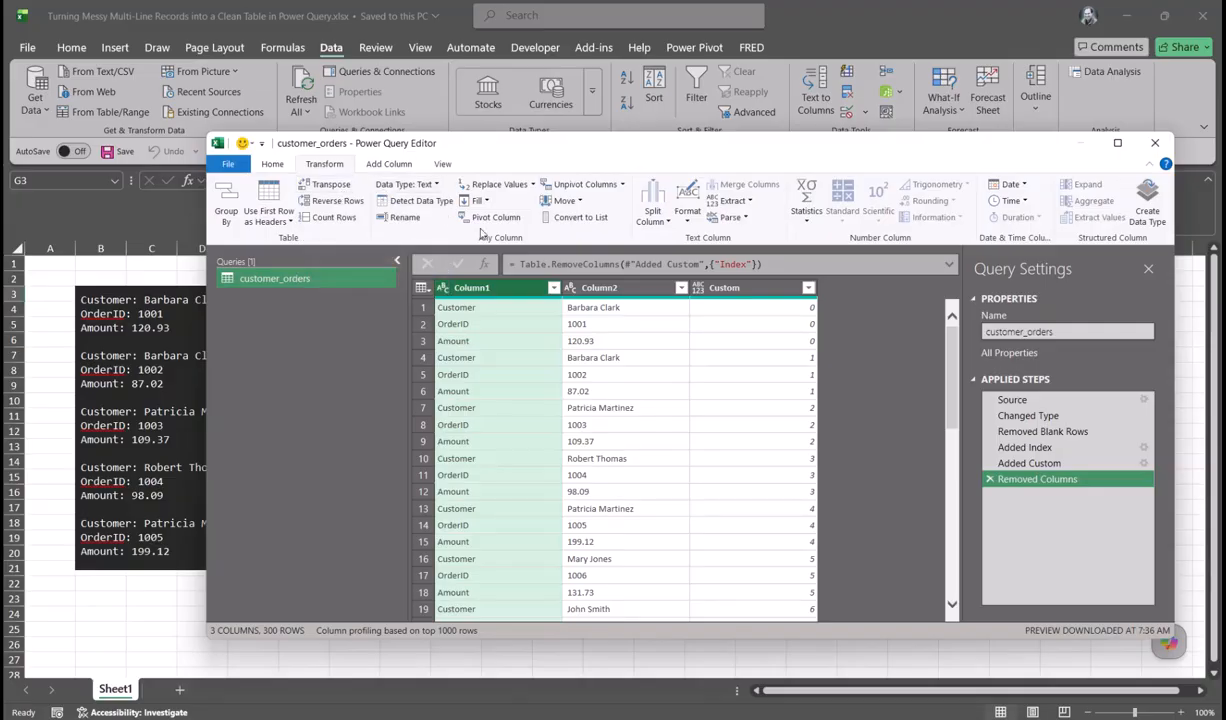
left_click(505, 222)
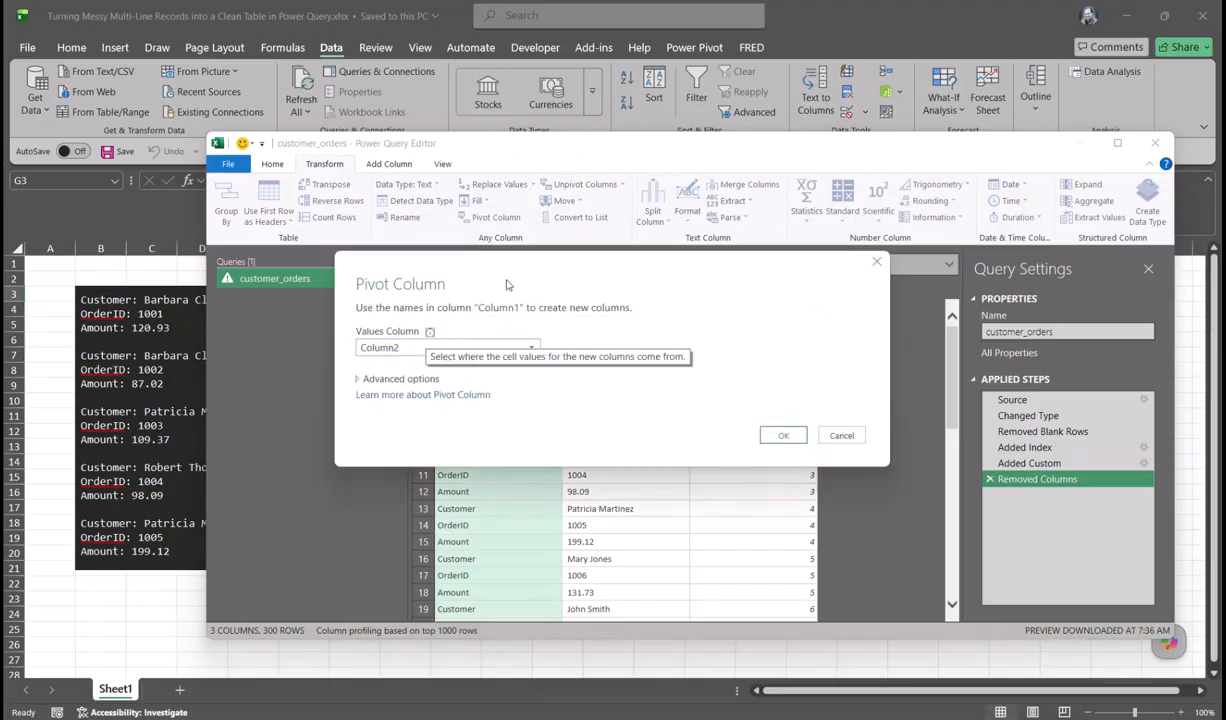
left_click_drag(496, 256, 674, 254)
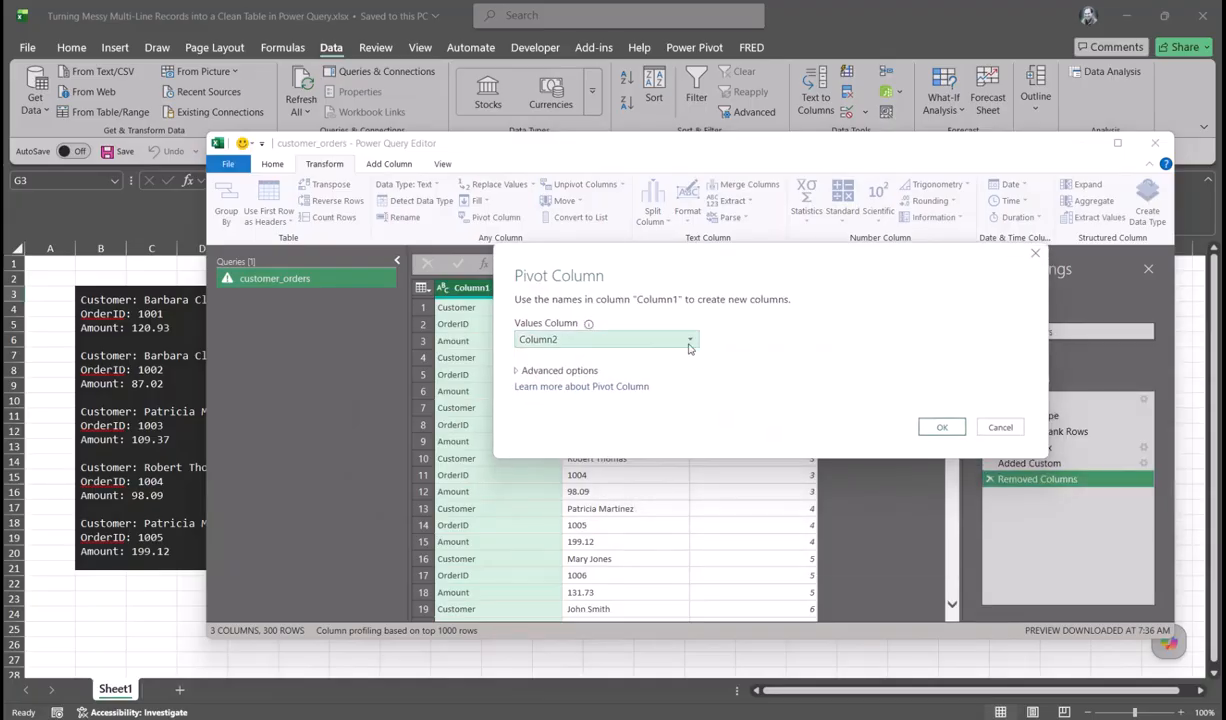
left_click(664, 339)
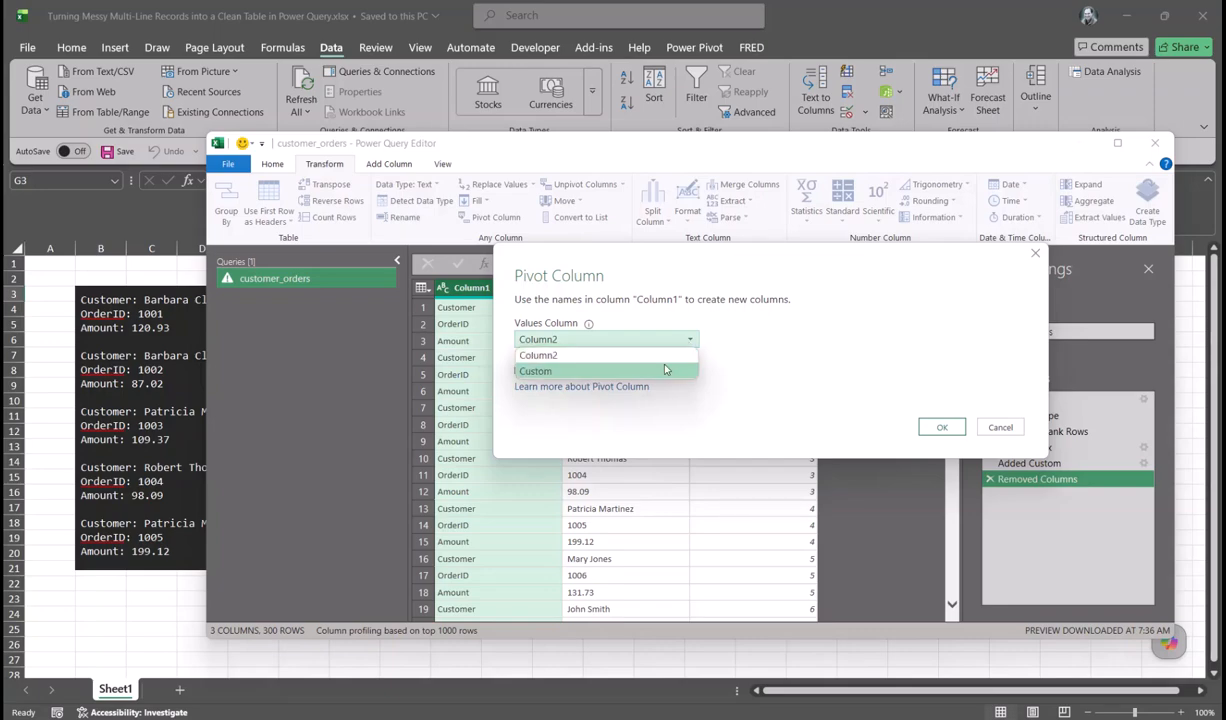
left_click(667, 355)
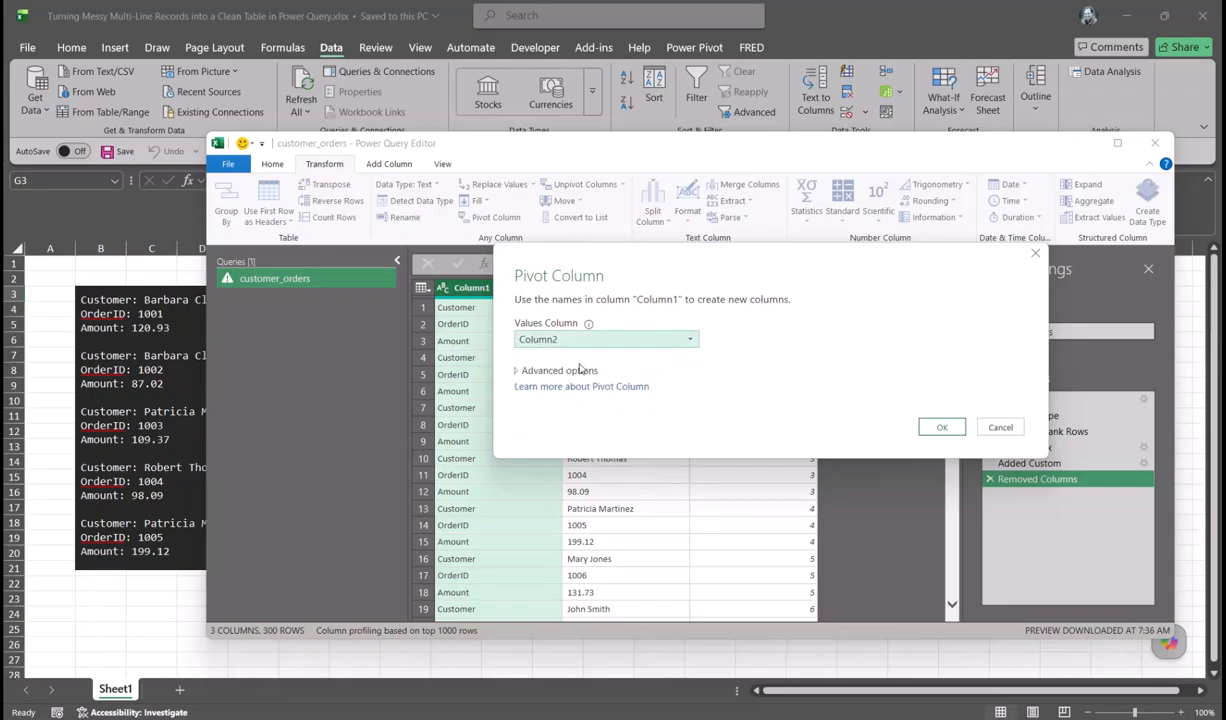
left_click(575, 371)
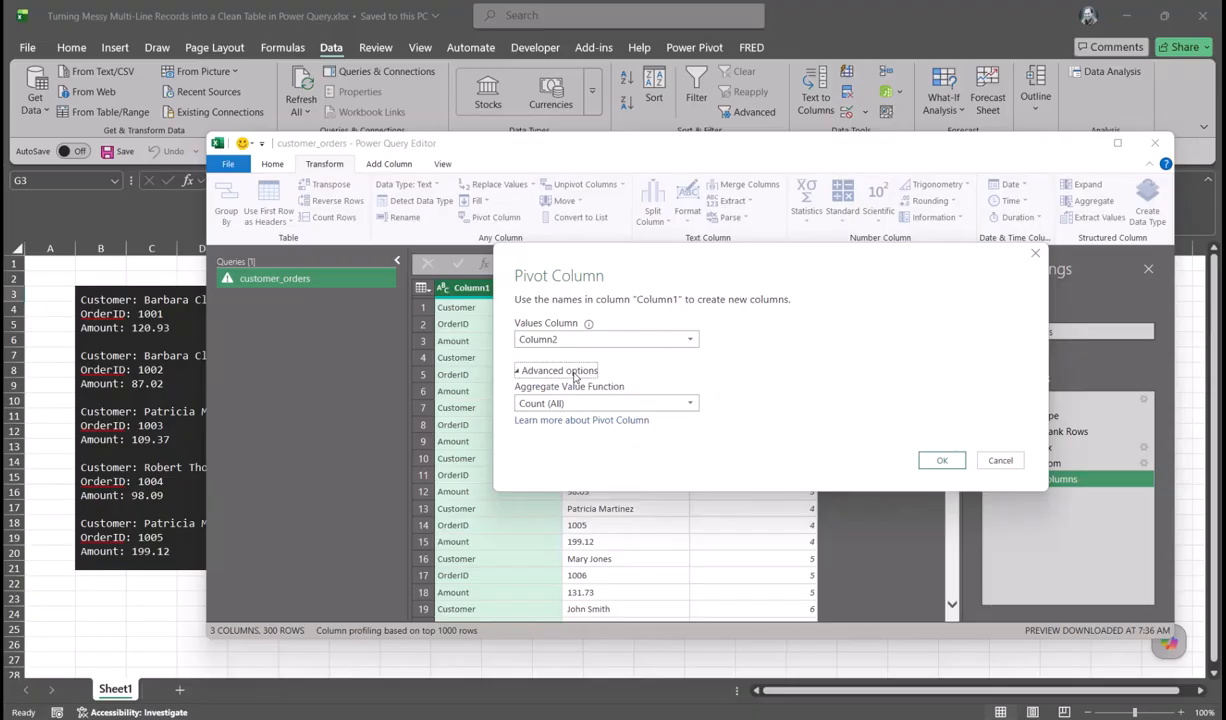
left_click(690, 403)
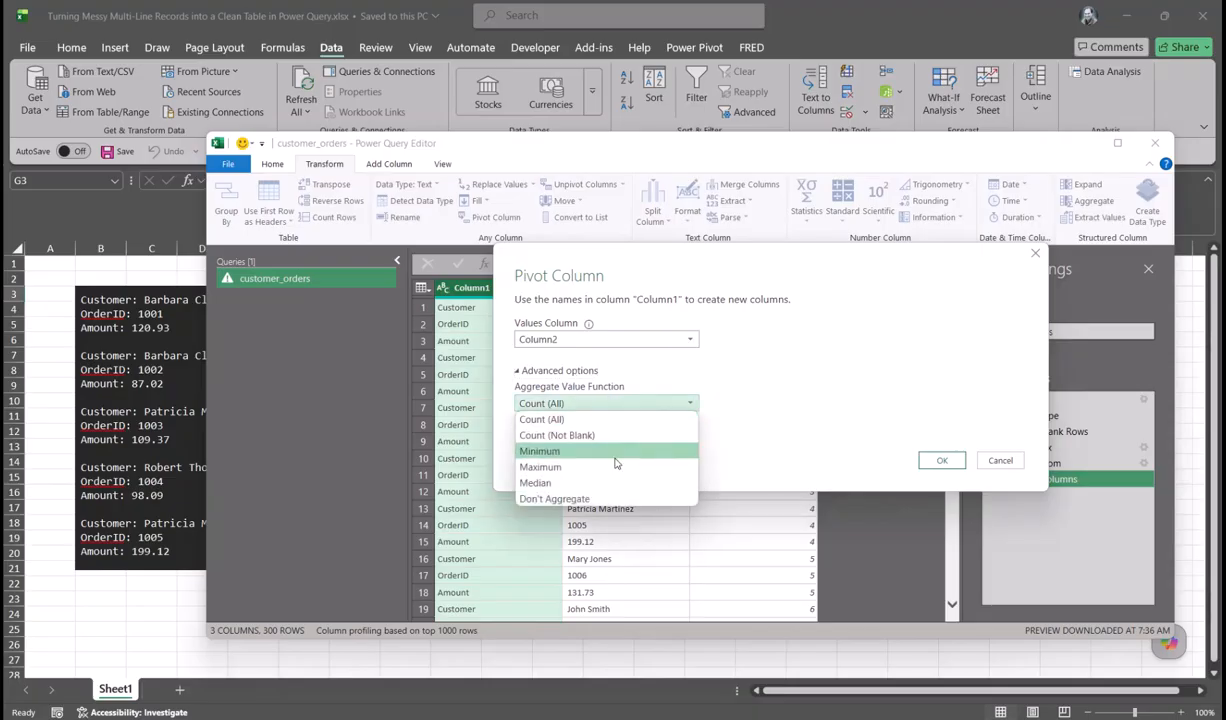
left_click(590, 498)
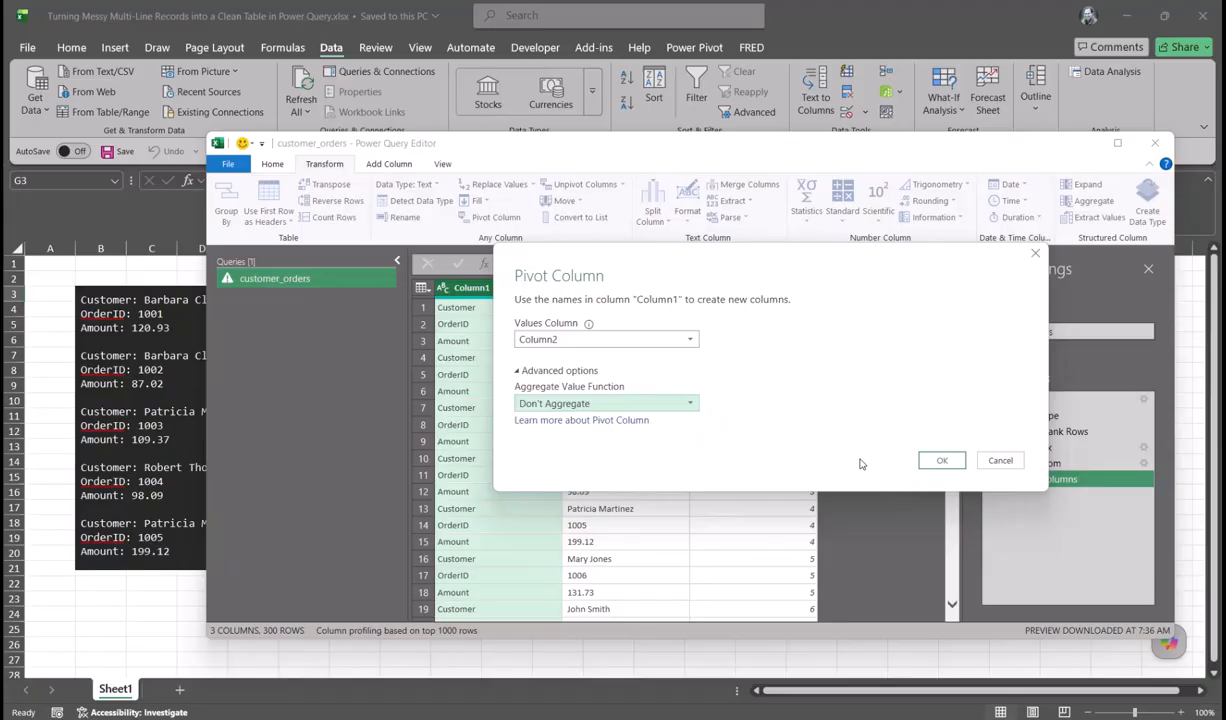
left_click(940, 461)
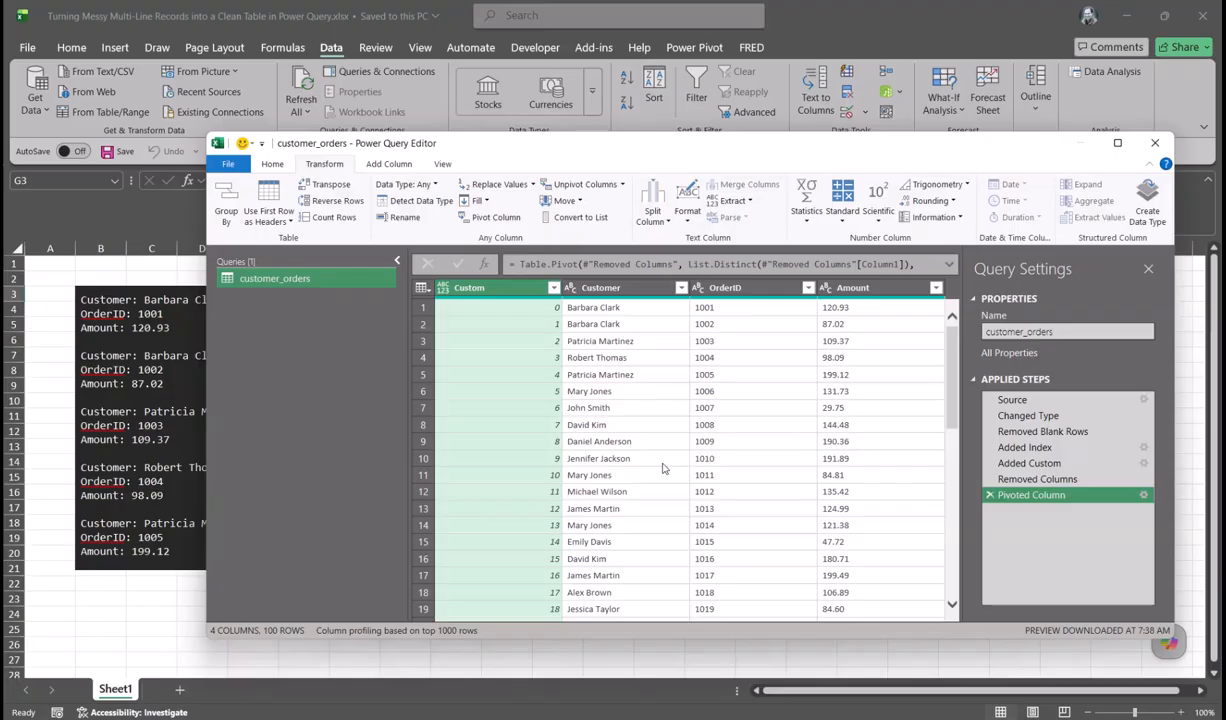
Step: Remove the Custom column and load the finished query into the workbook as a table
right_click(511, 290)
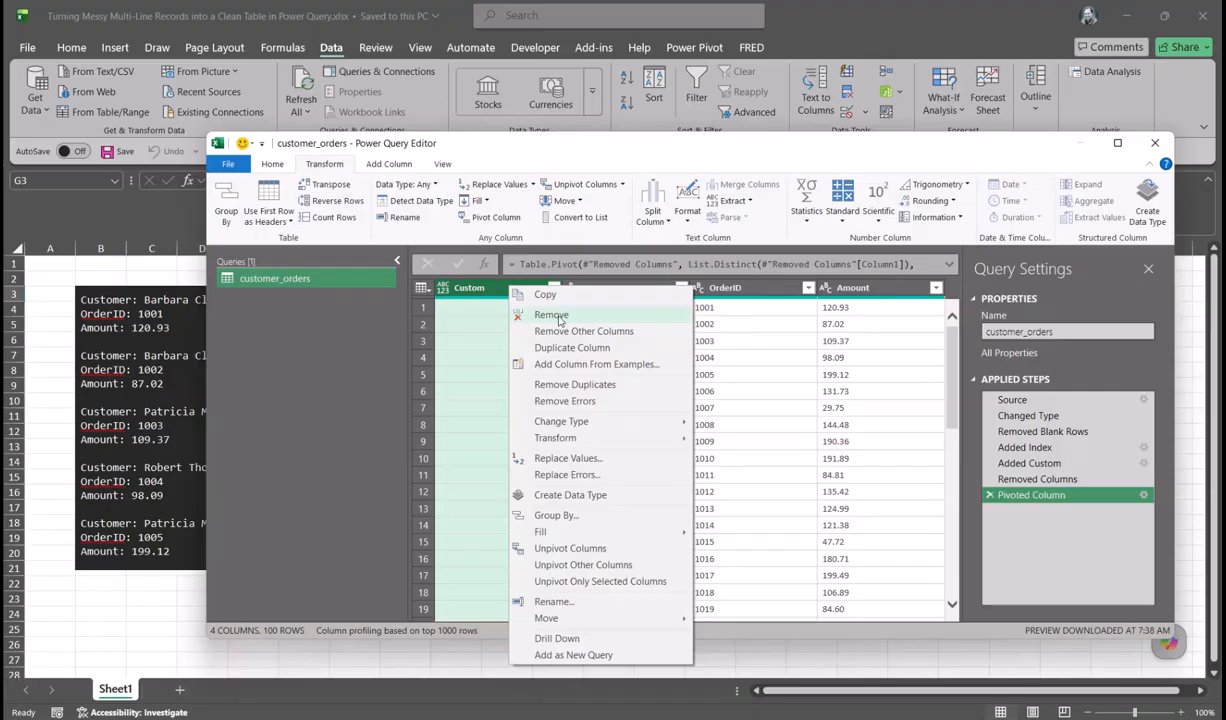
left_click(553, 315)
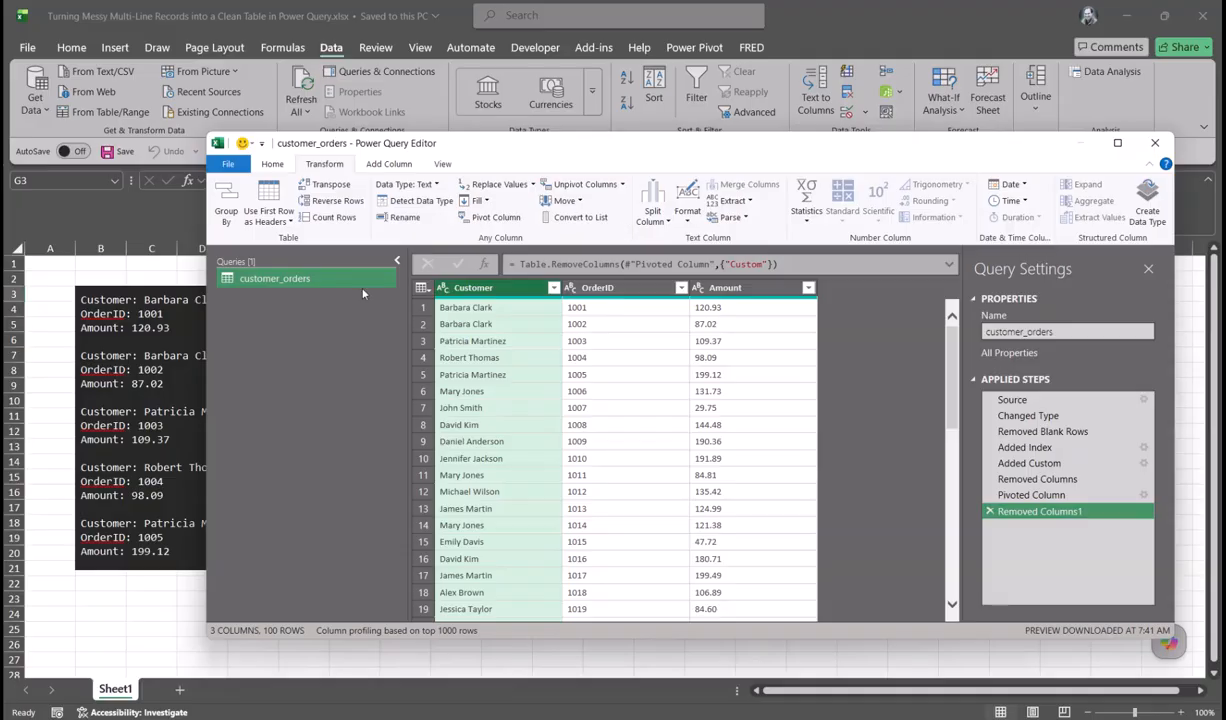
left_click(270, 170)
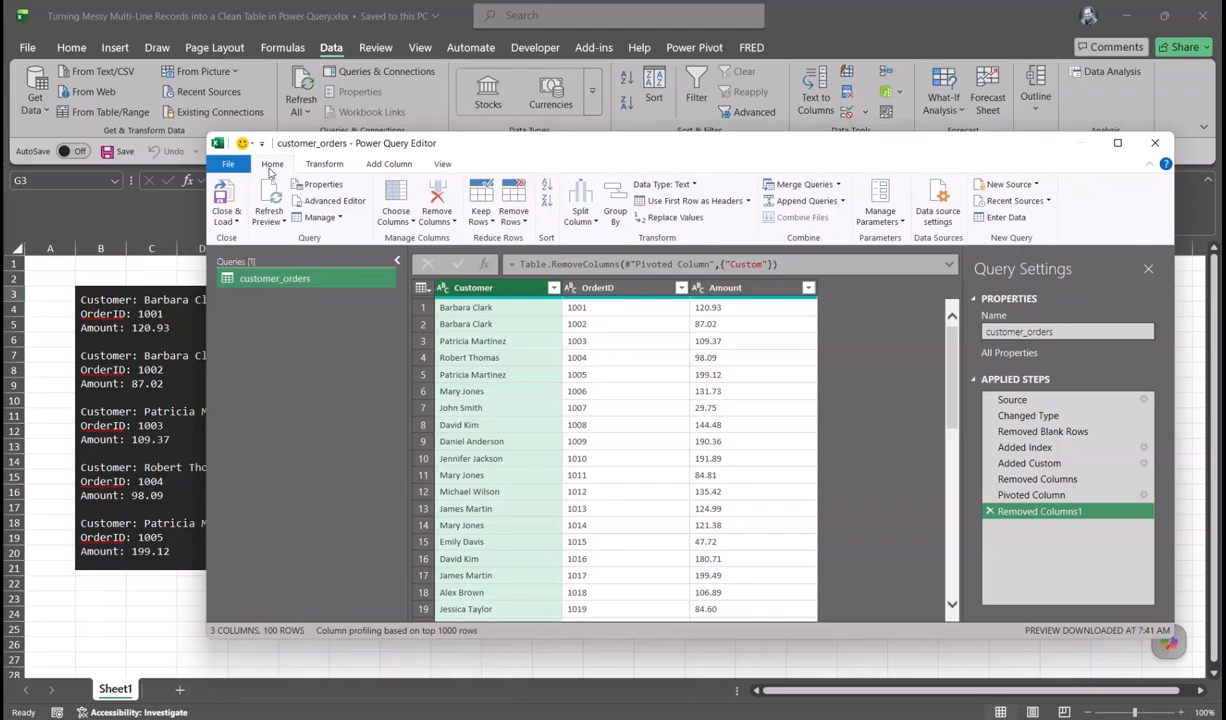
left_click(229, 200)
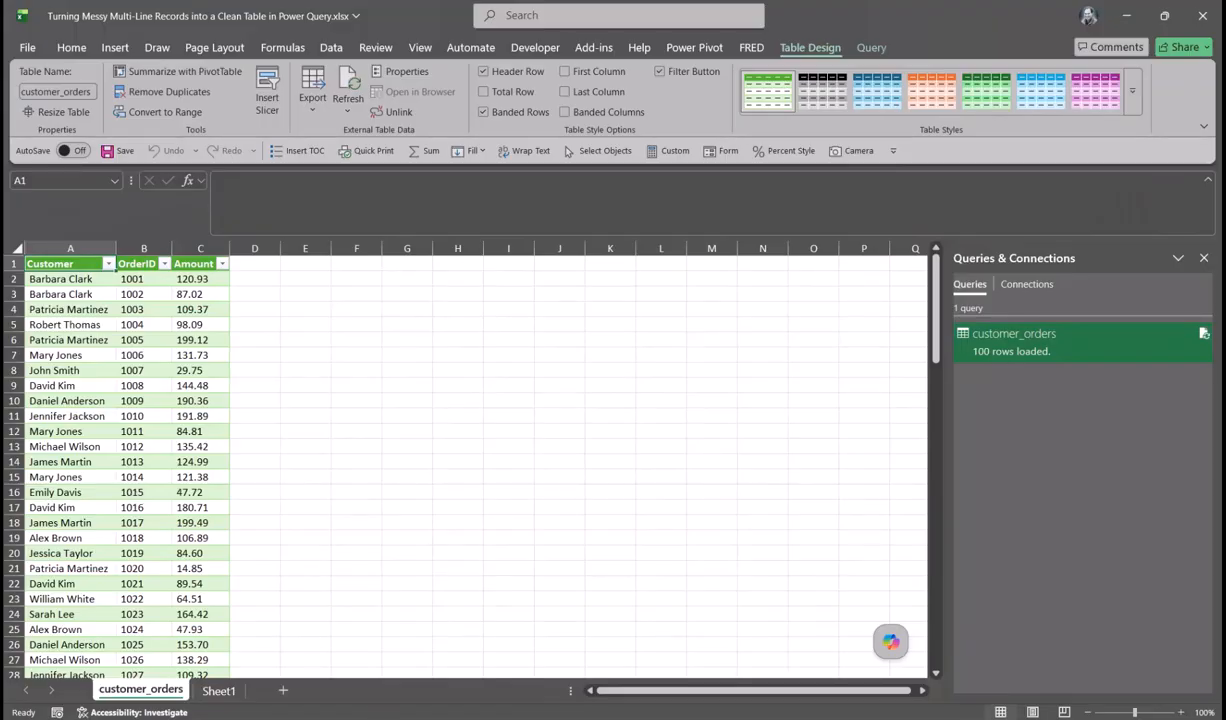
Step: Open customer_orders.txt in Notepad, compare its records with the loaded table, and close the file
key("alt+Tab")
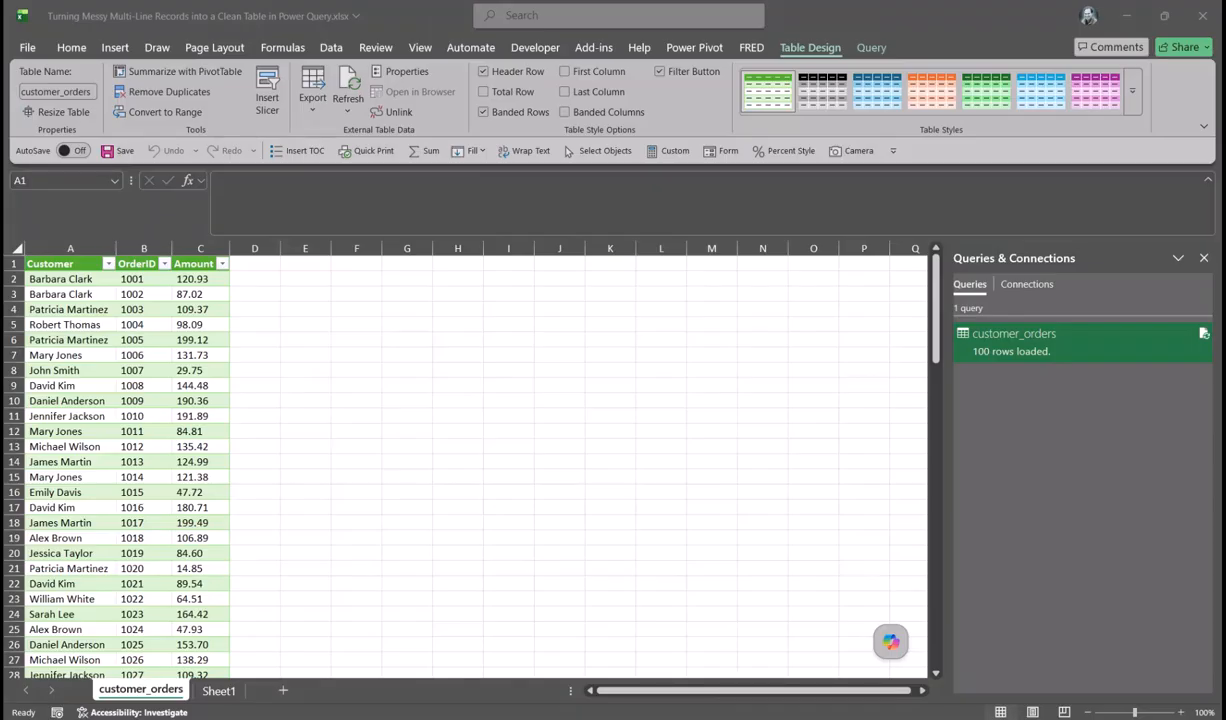
right_click(657, 718)
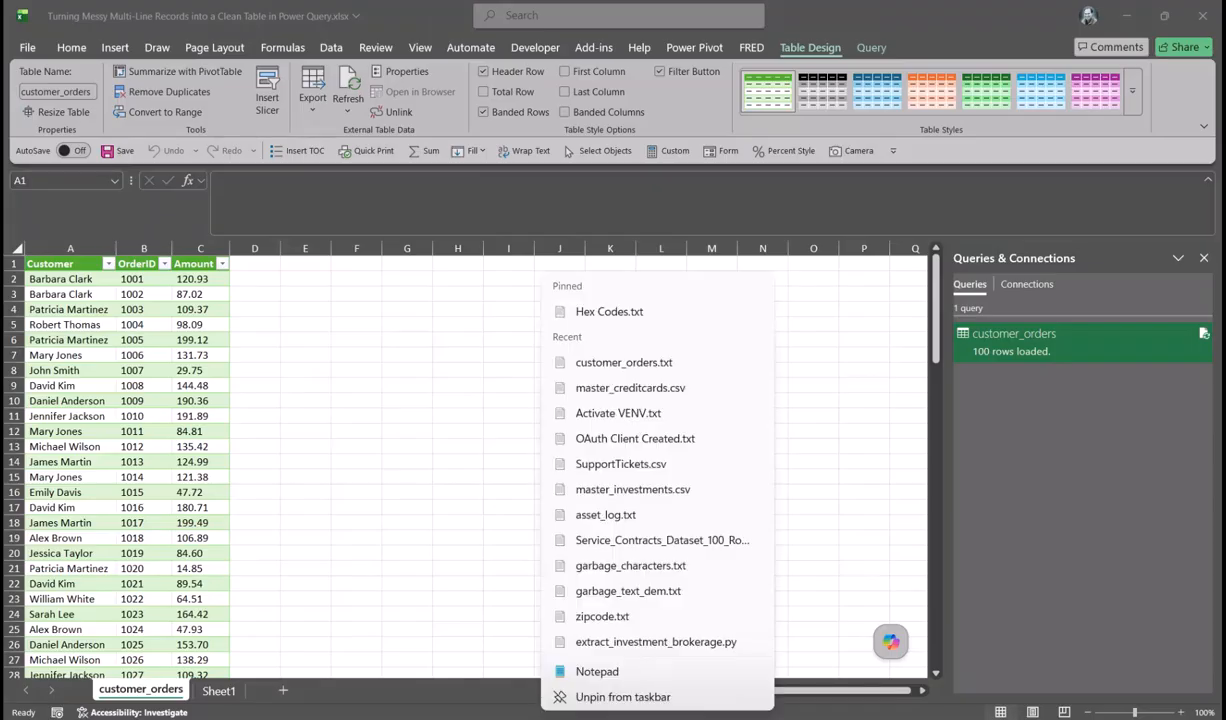
left_click(615, 361)
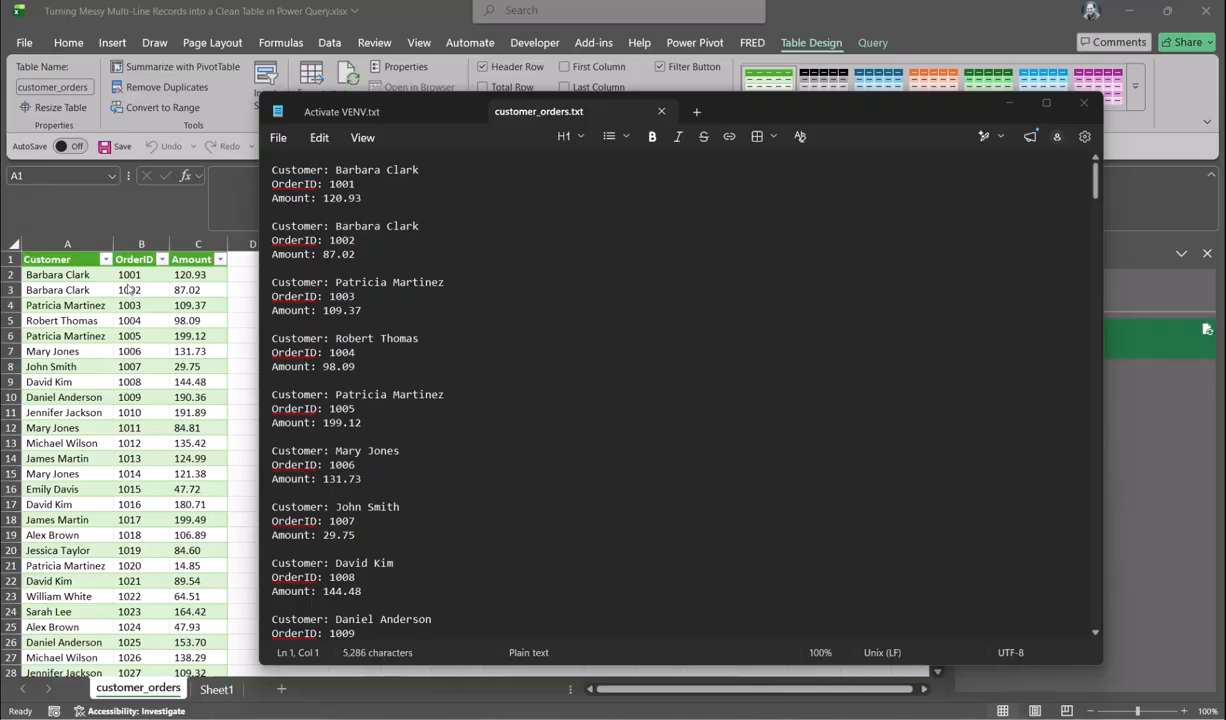
left_click(1082, 104)
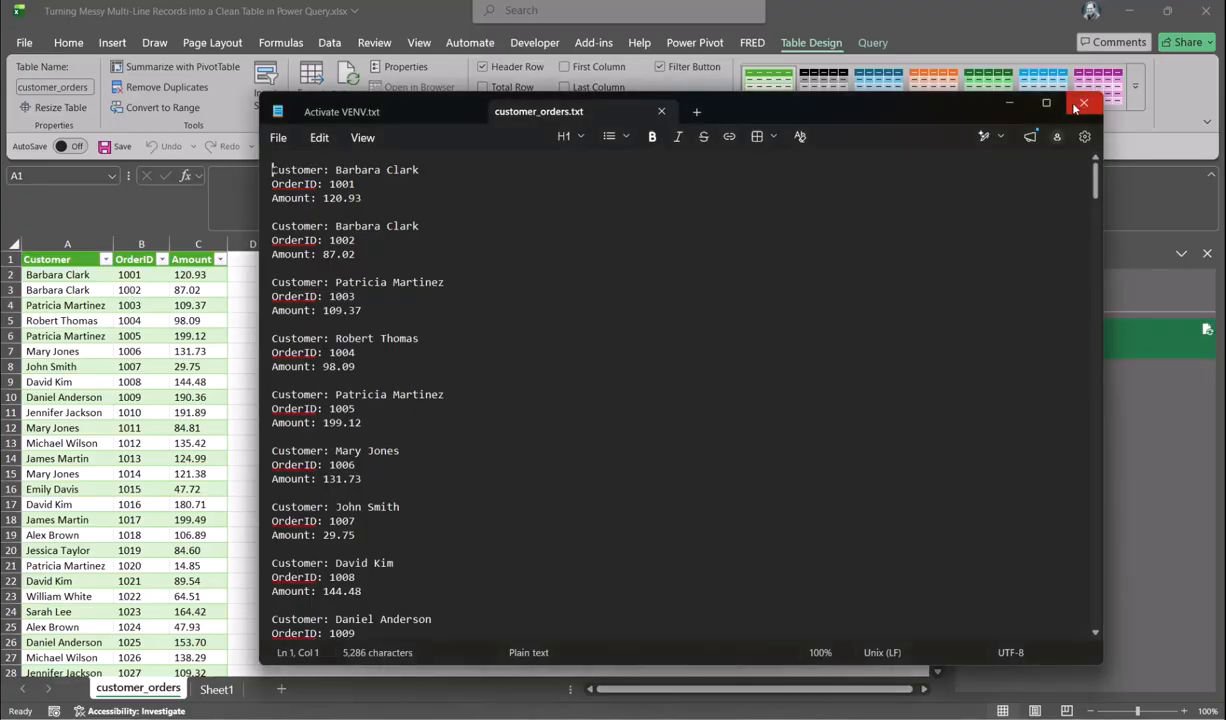